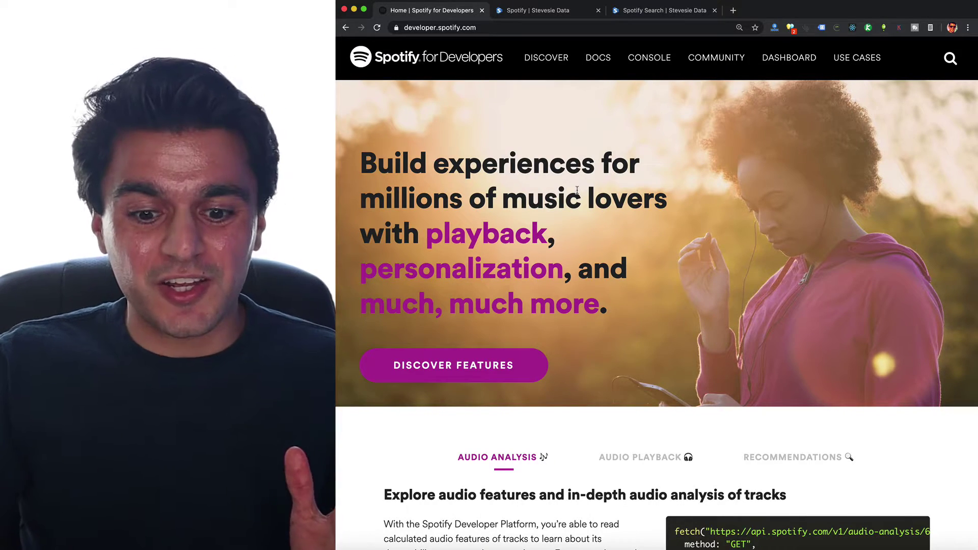
- Browse the Spotify for Developers home page, then go to the Platform Documentation via DOCS
scroll(578, 190, down, 7)
scroll(577, 191, down, 12)
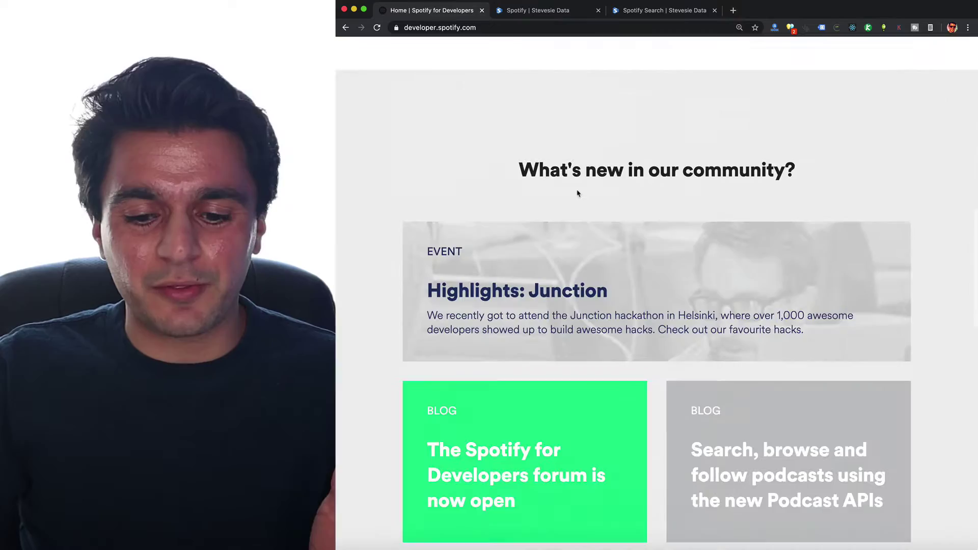
scroll(579, 194, down, 8)
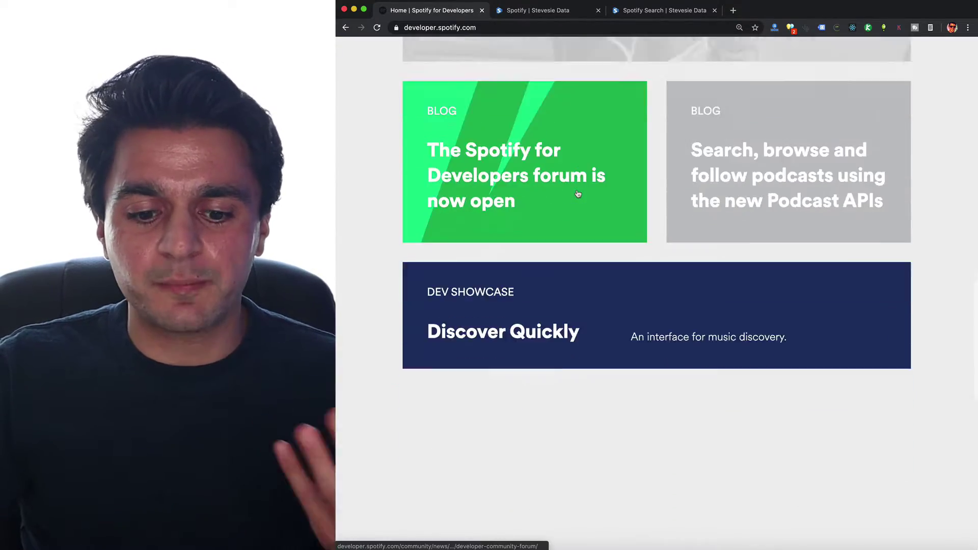
scroll(579, 193, up, 9)
scroll(578, 194, up, 20)
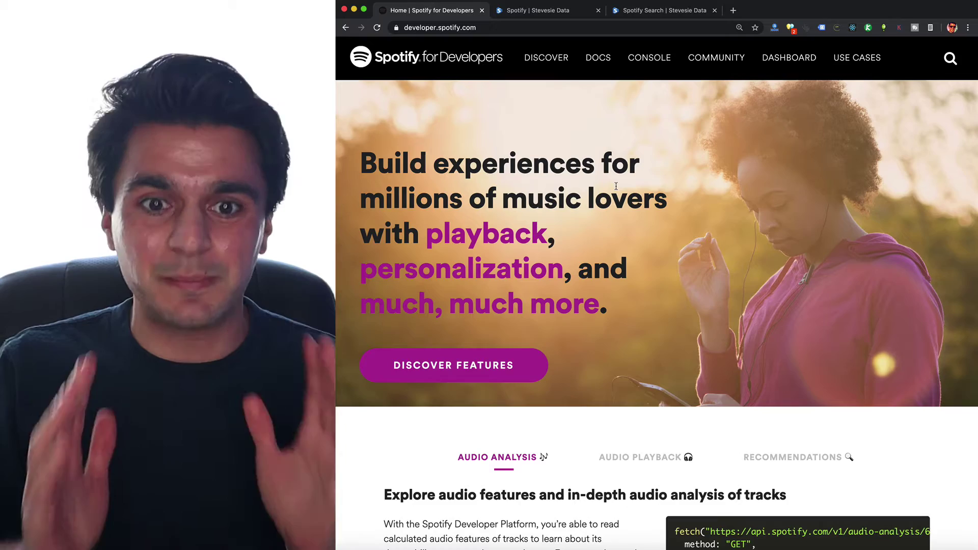
scroll(616, 186, down, 7)
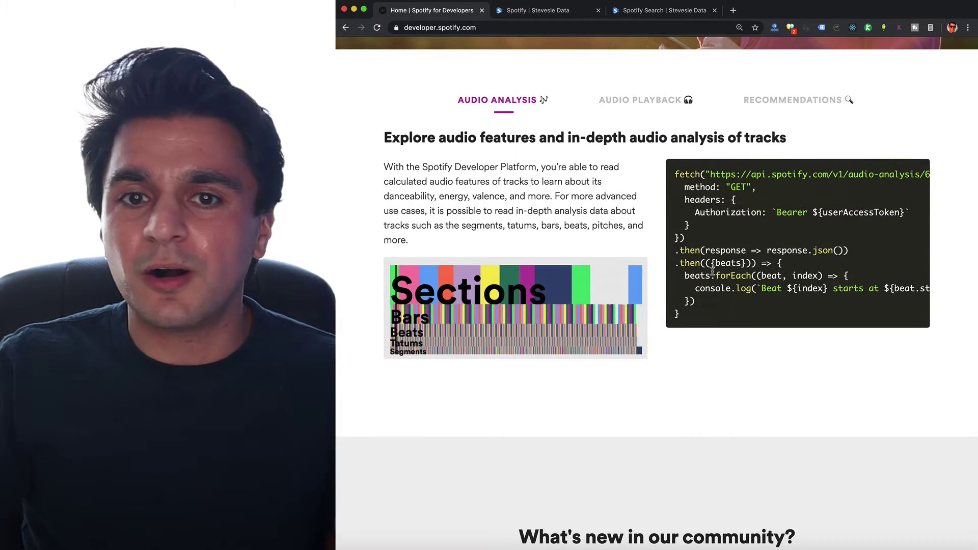
scroll(713, 270, up, 7)
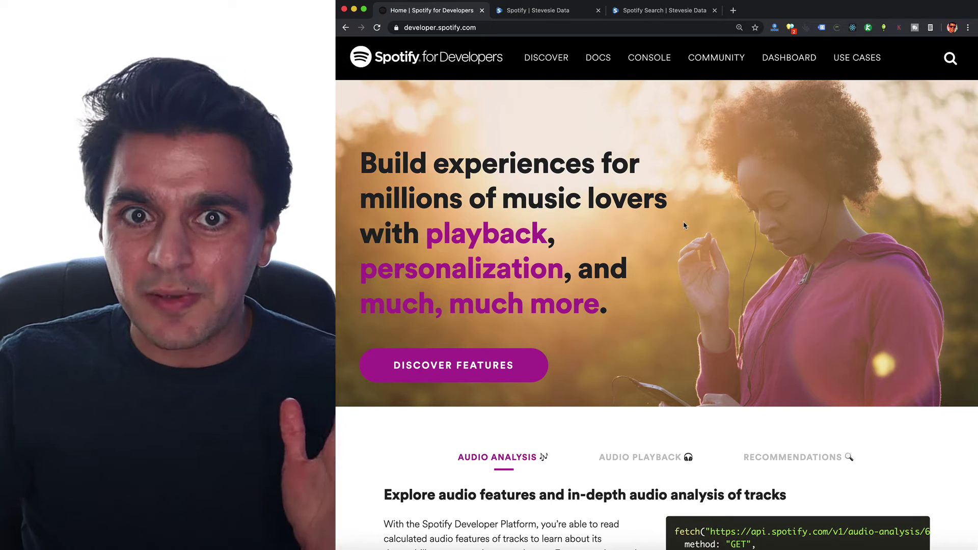
click(597, 58)
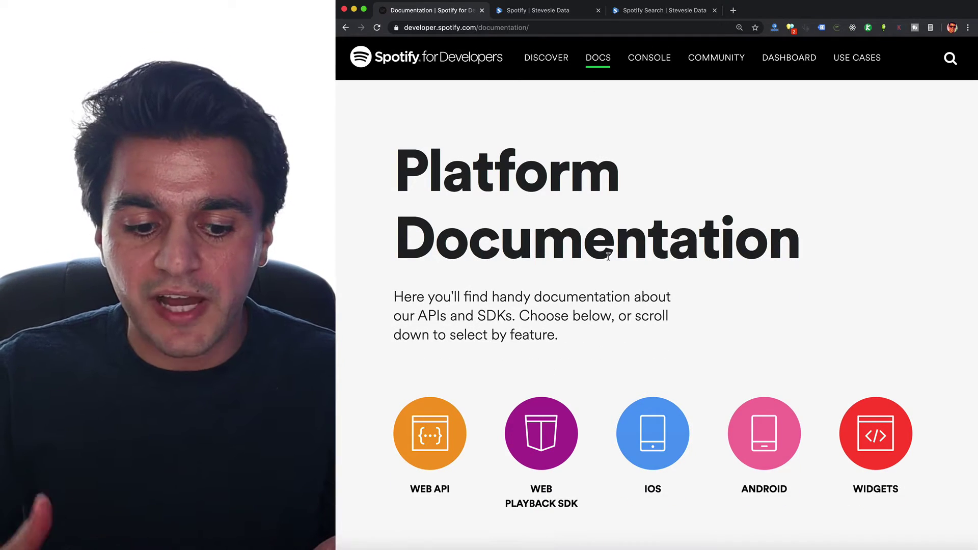
- Open the Web API documentation and jump to its endpoint reference
click(431, 422)
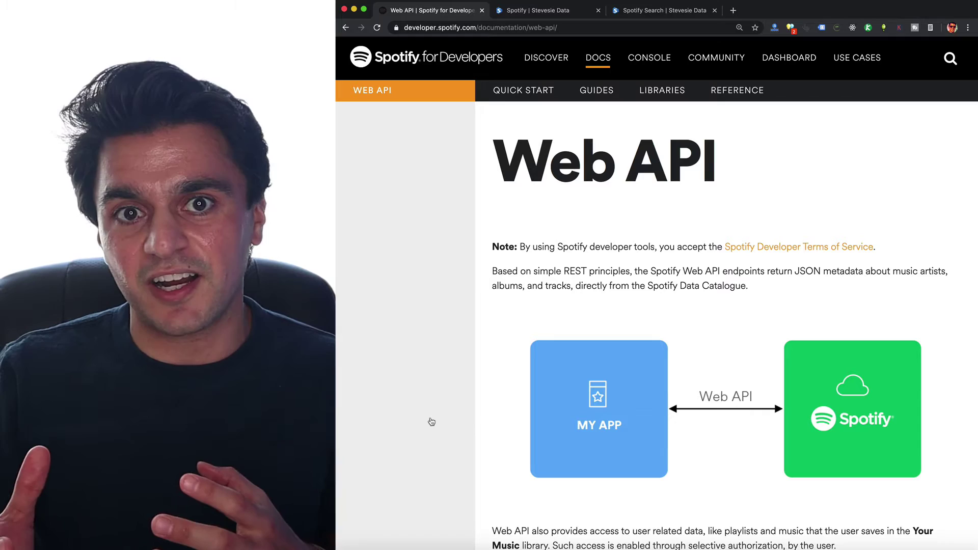
scroll(499, 416, down, 5)
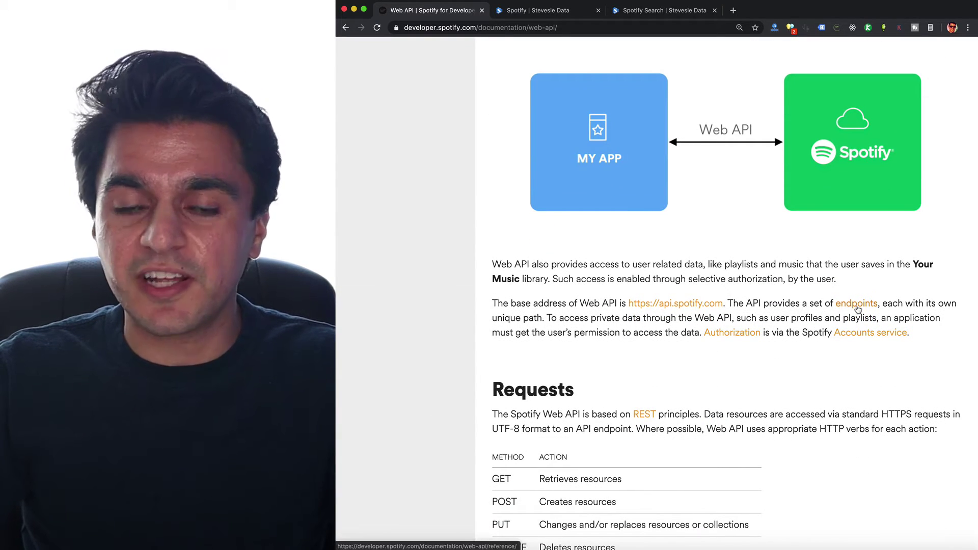
click(857, 306)
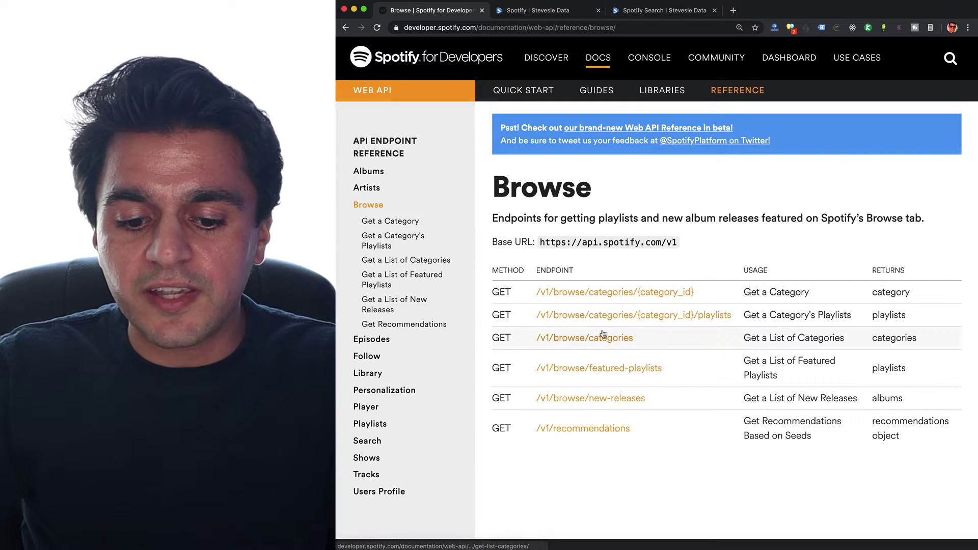
- Open the New Releases docs, then the Search for an Item endpoint, and review its query parameters
click(623, 403)
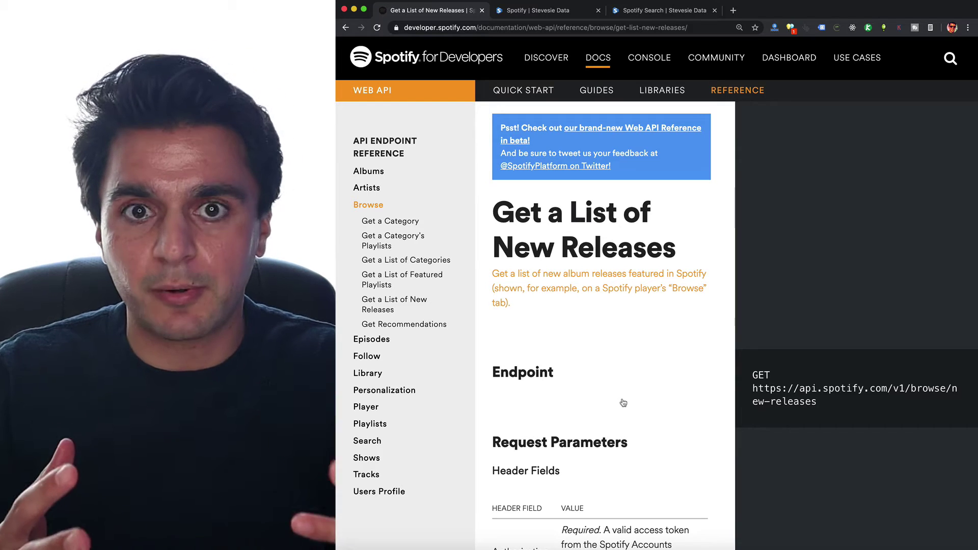
click(369, 441)
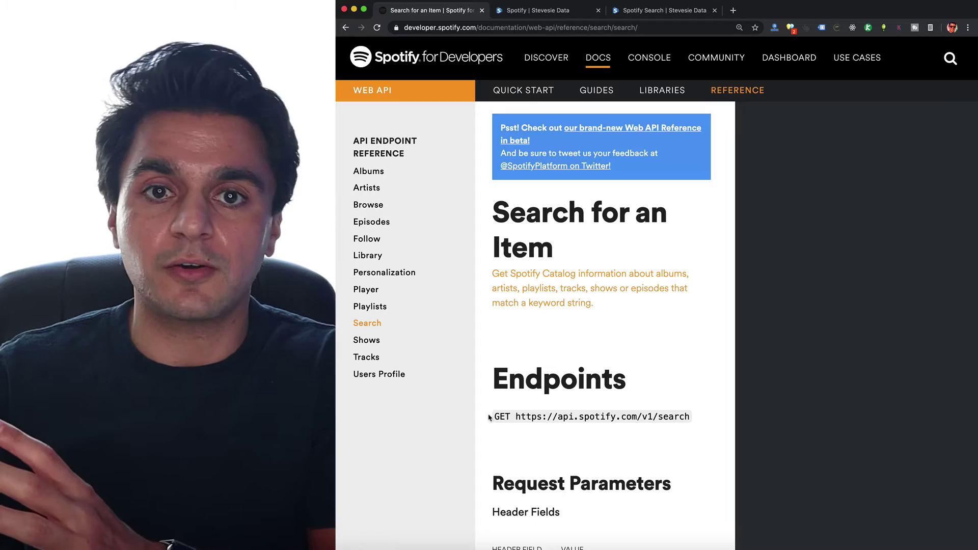
scroll(578, 420, down, 5)
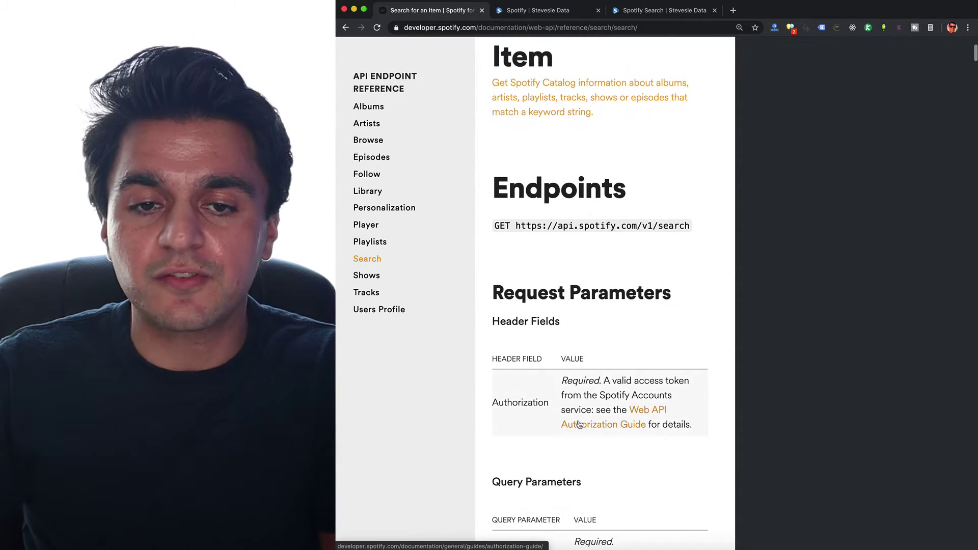
scroll(579, 425, down, 6)
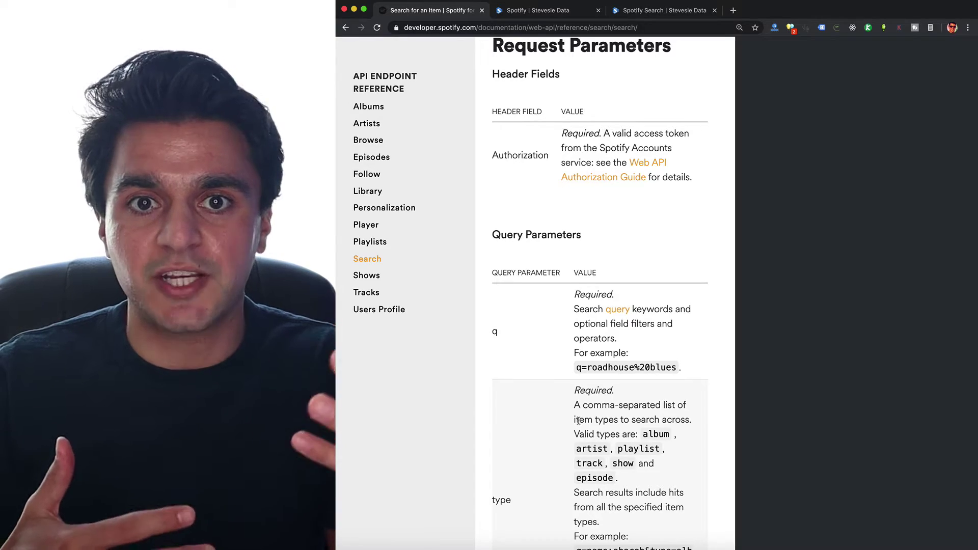
scroll(578, 420, up, 11)
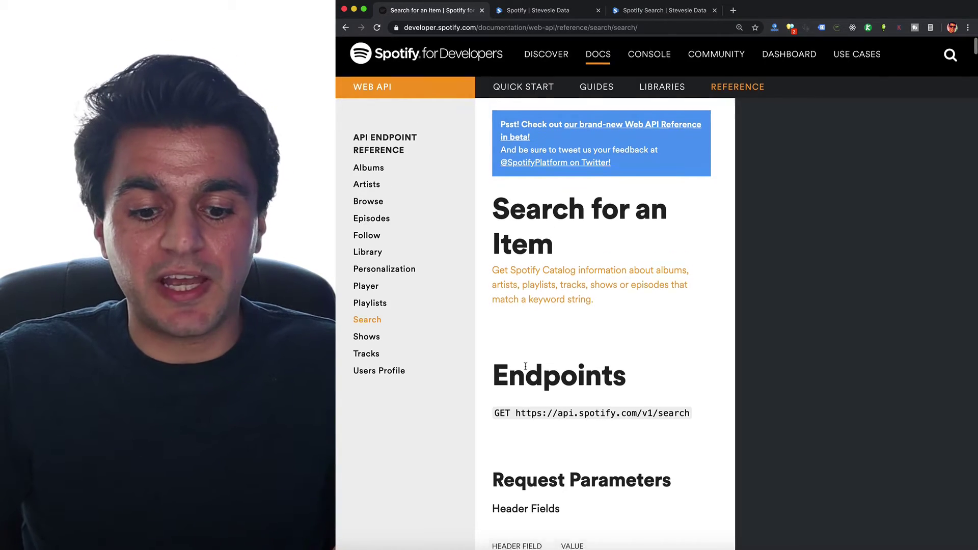
scroll(580, 333, down, 6)
click(588, 314)
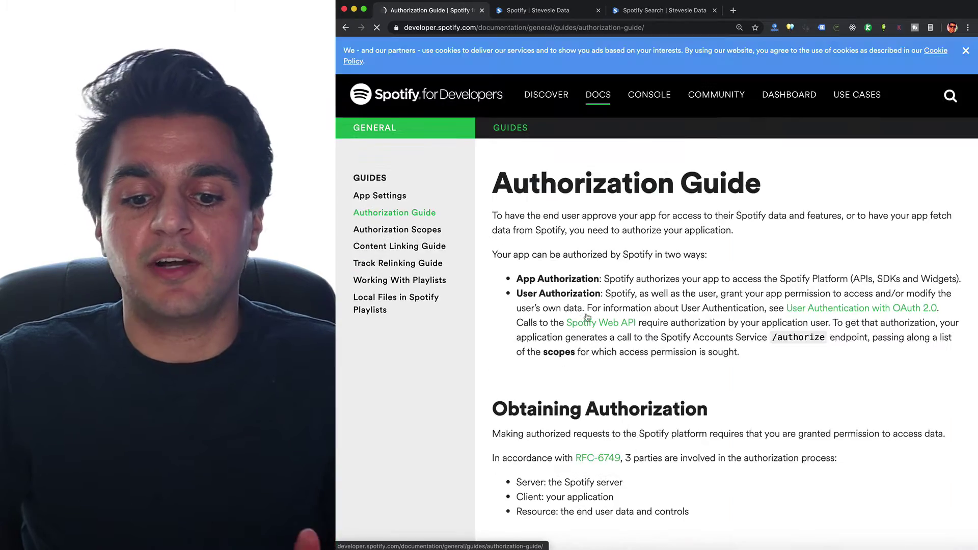
scroll(695, 329, down, 20)
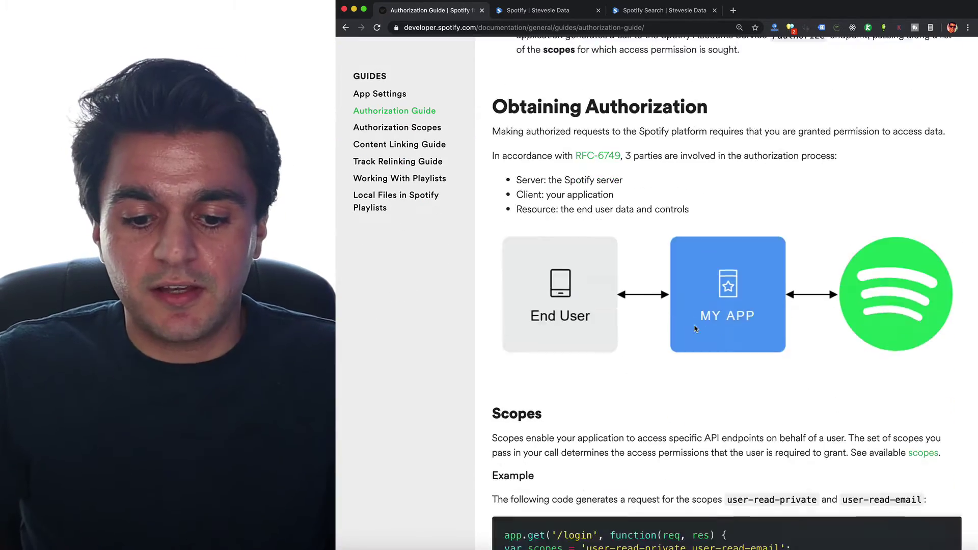
scroll(695, 328, down, 20)
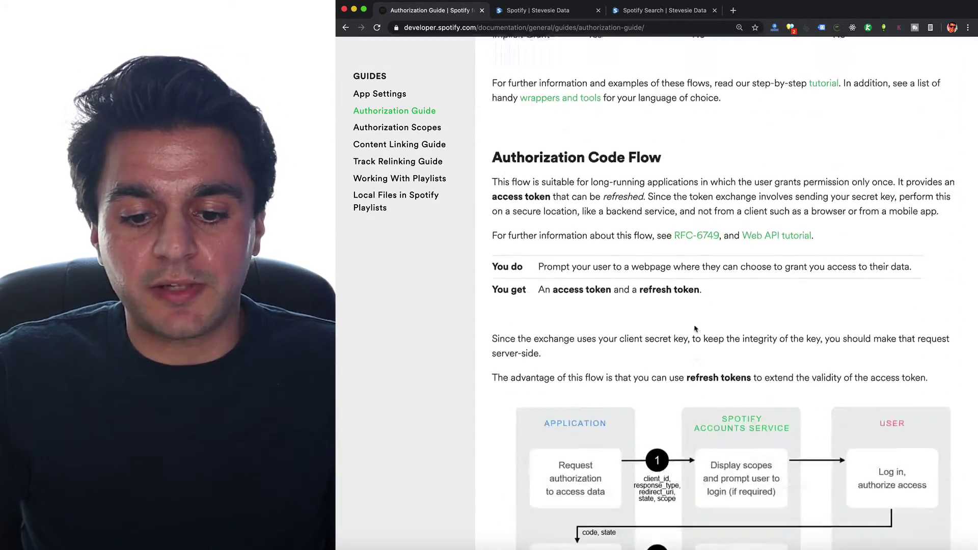
scroll(694, 325, down, 20)
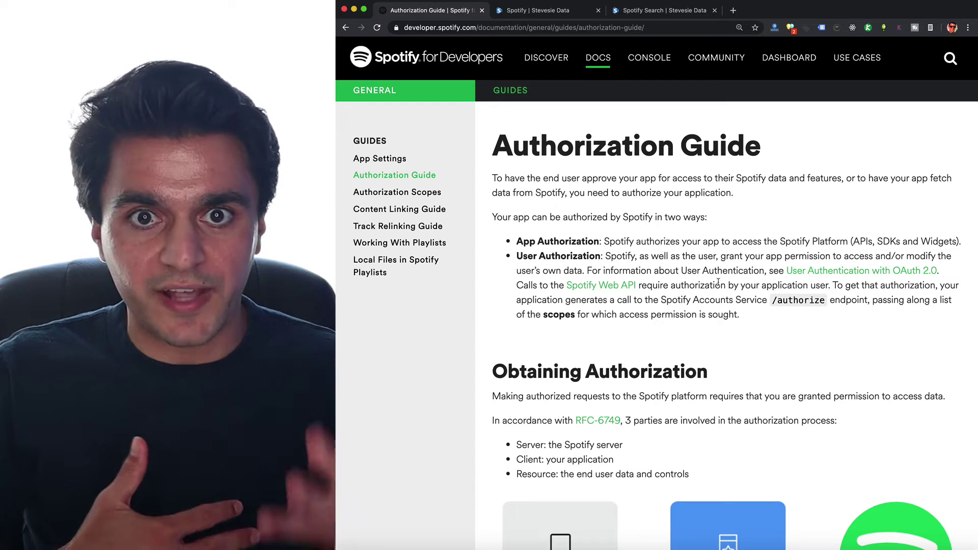
- Log in to the developer dashboard, start a client ID marked 'I don't know', then close the form
click(794, 70)
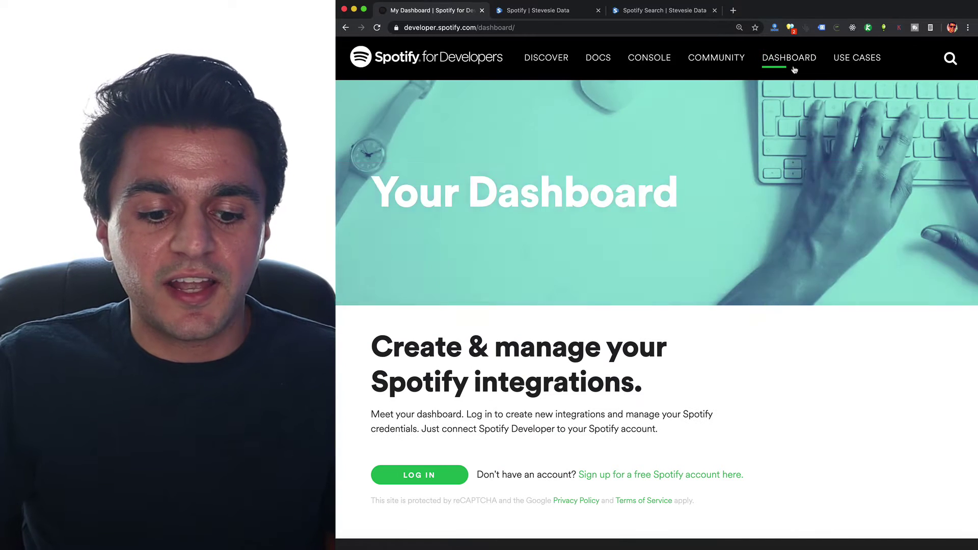
click(415, 475)
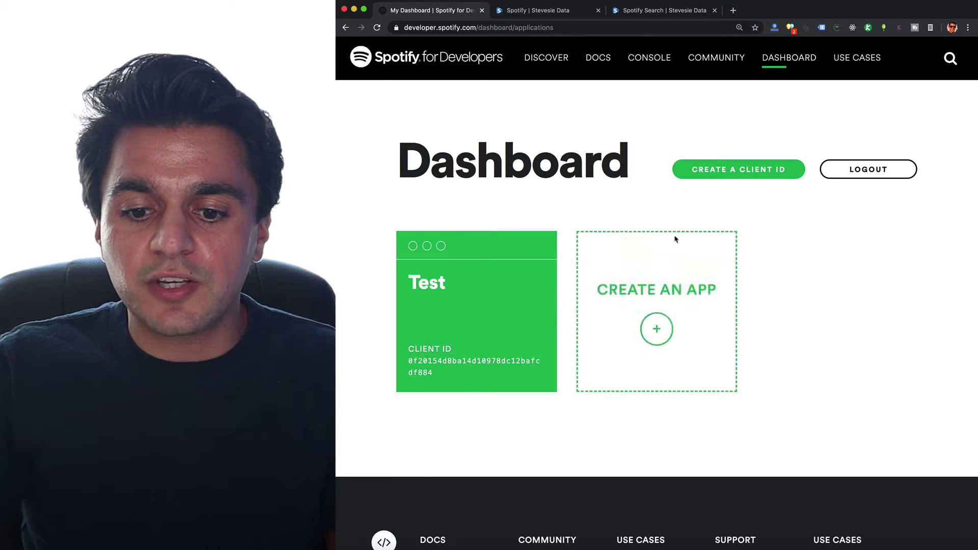
click(729, 174)
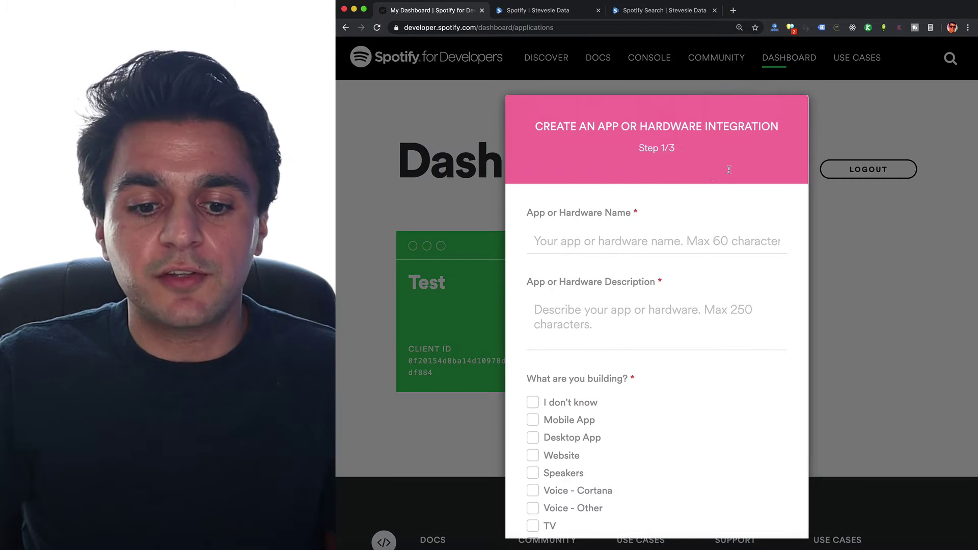
scroll(546, 242, down, 5)
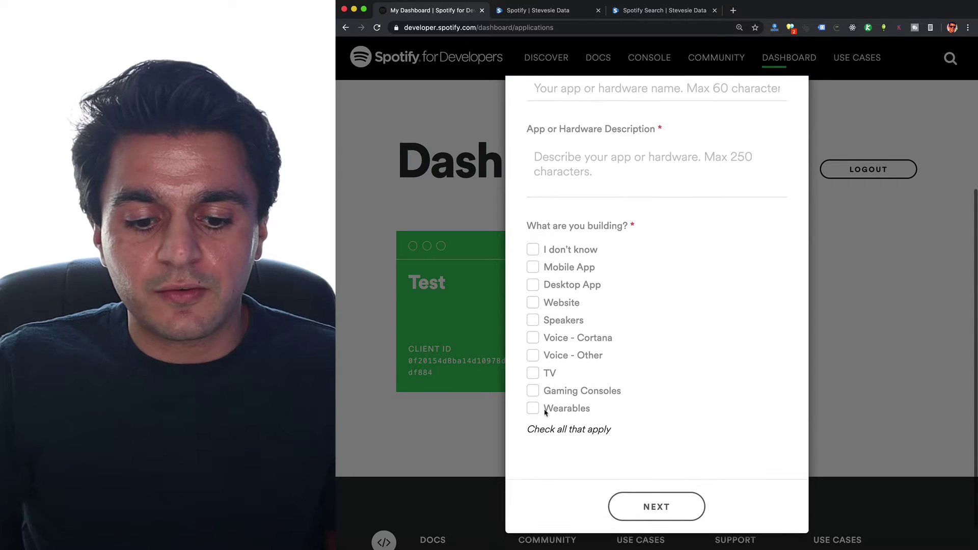
click(540, 277)
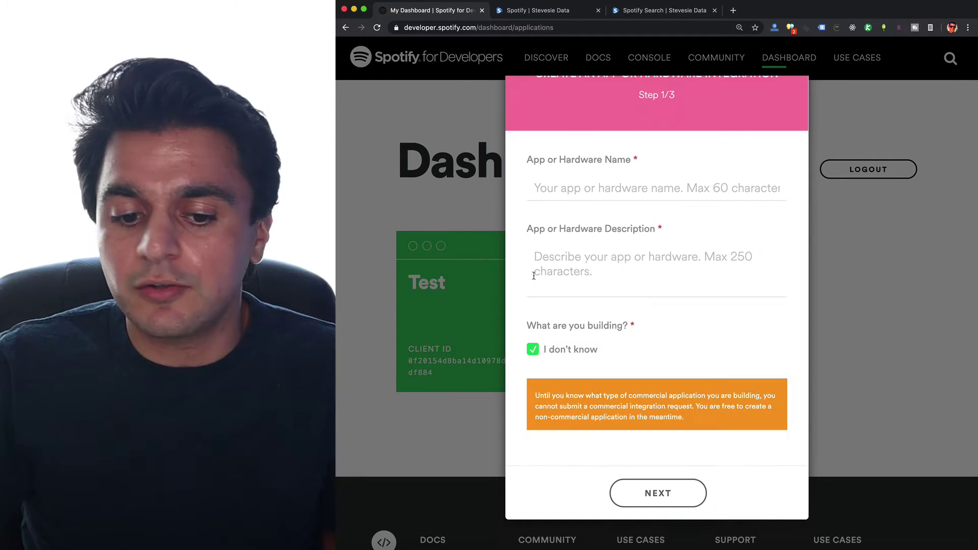
scroll(558, 190, up, 2)
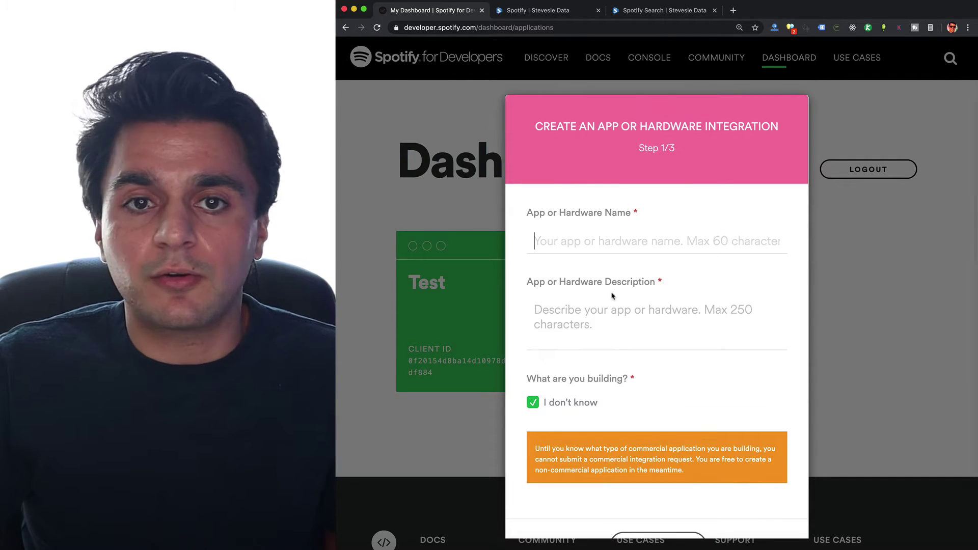
scroll(719, 340, down, 2)
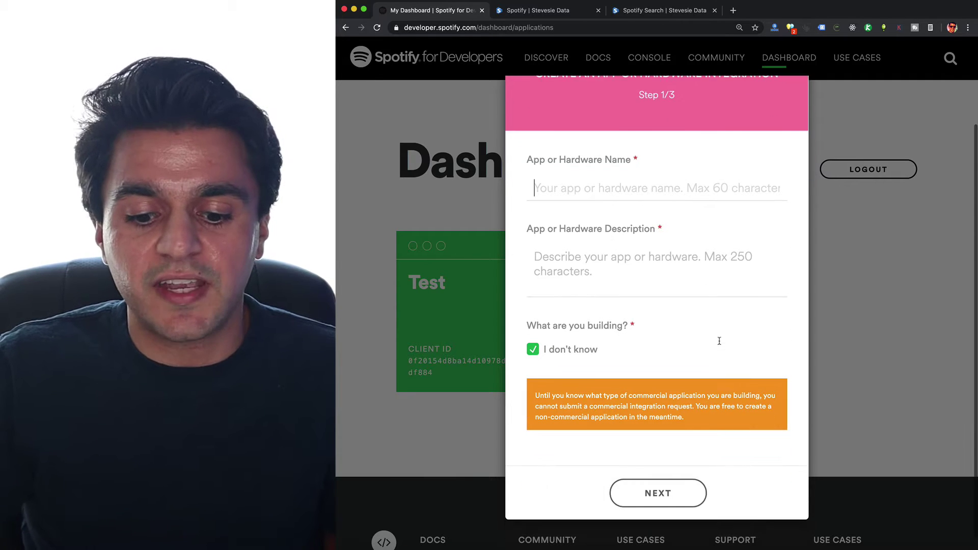
click(864, 380)
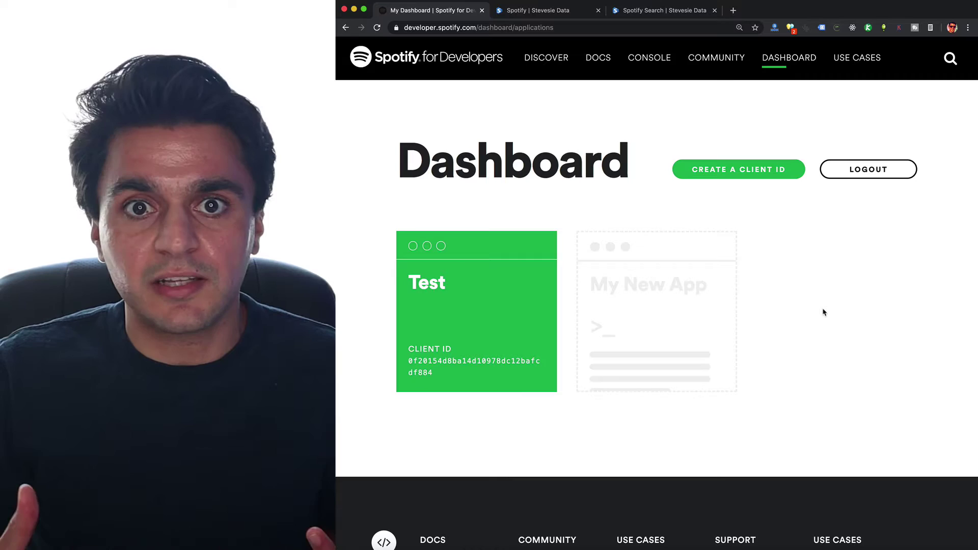
- Open the Test app's details and reveal its client secret, then return to the Search docs
click(426, 297)
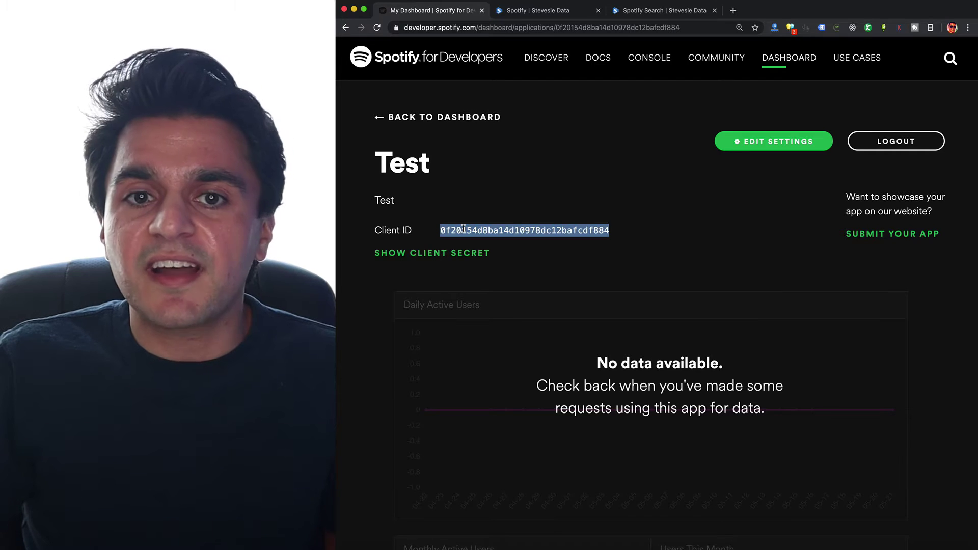
click(444, 254)
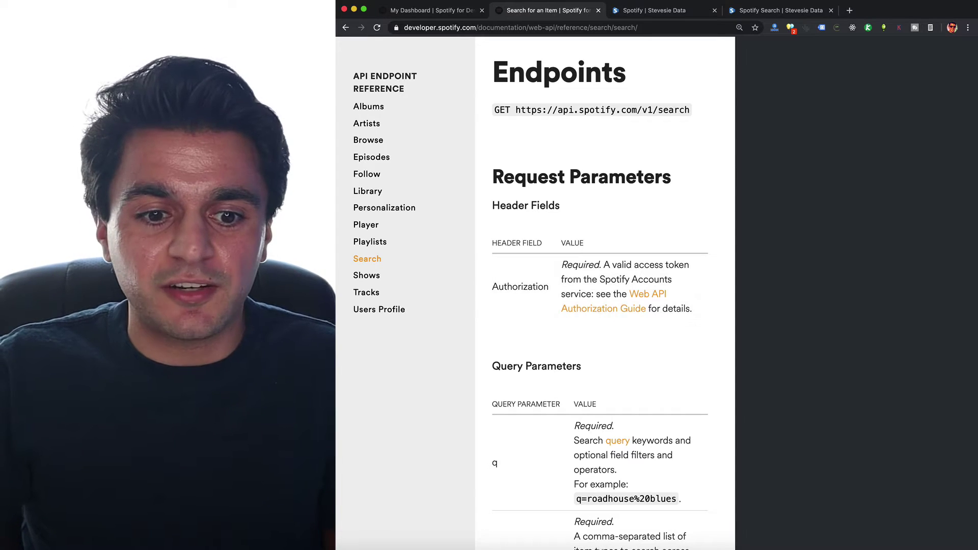
click(433, 10)
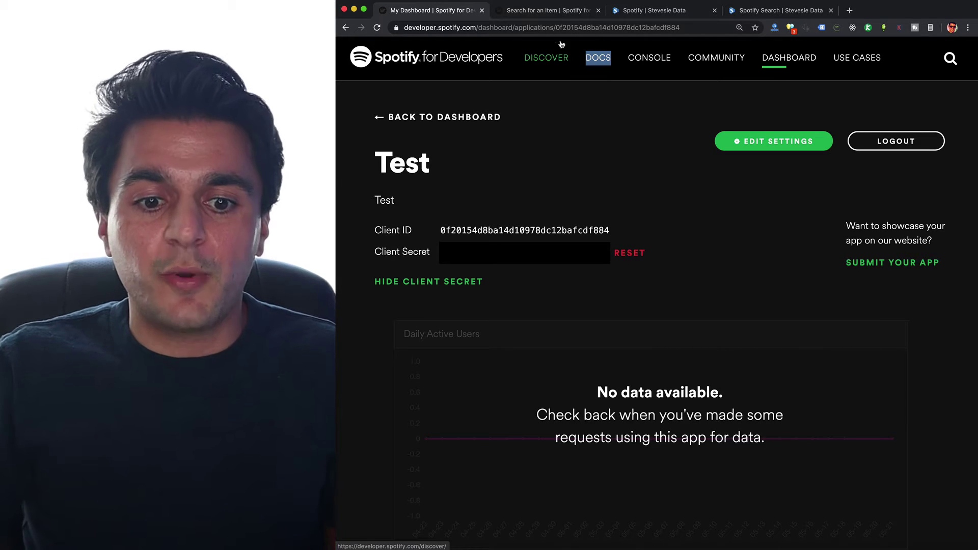
click(556, 14)
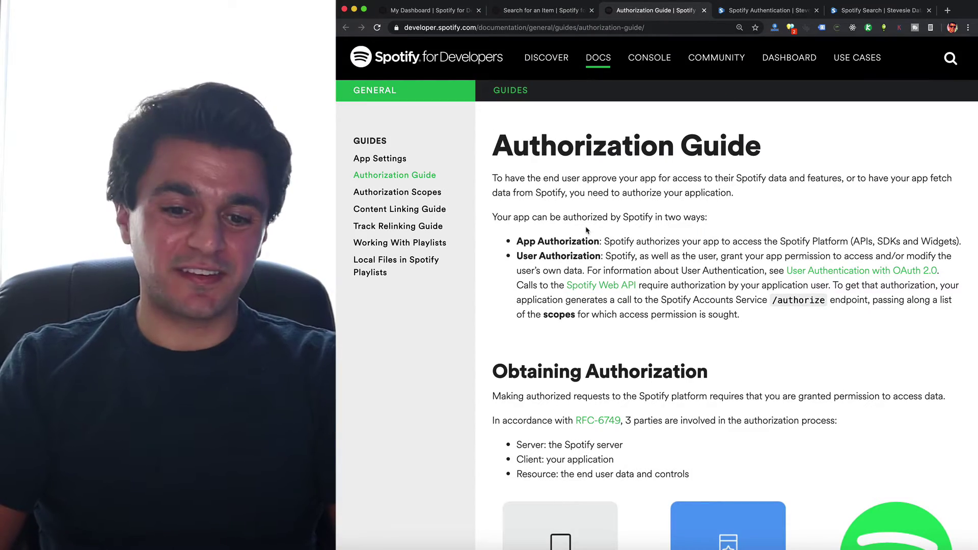
- Scroll the Authorization Guide down to the /api/token request section
scroll(586, 230, down, 20)
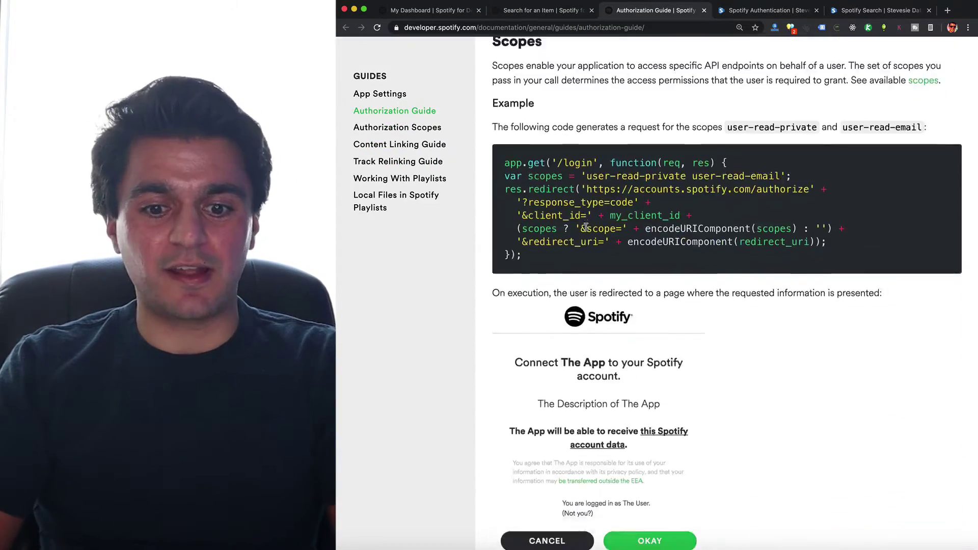
scroll(586, 227, down, 20)
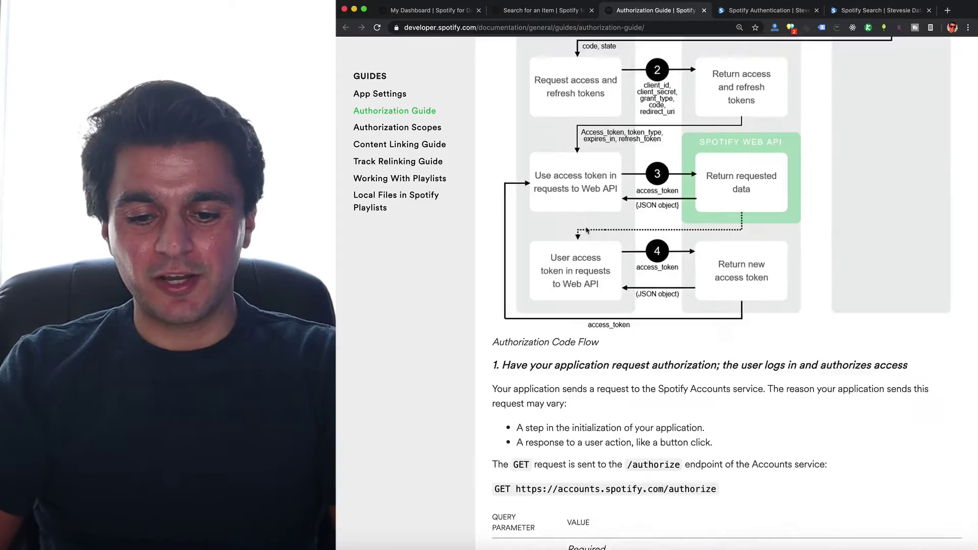
scroll(586, 230, down, 10)
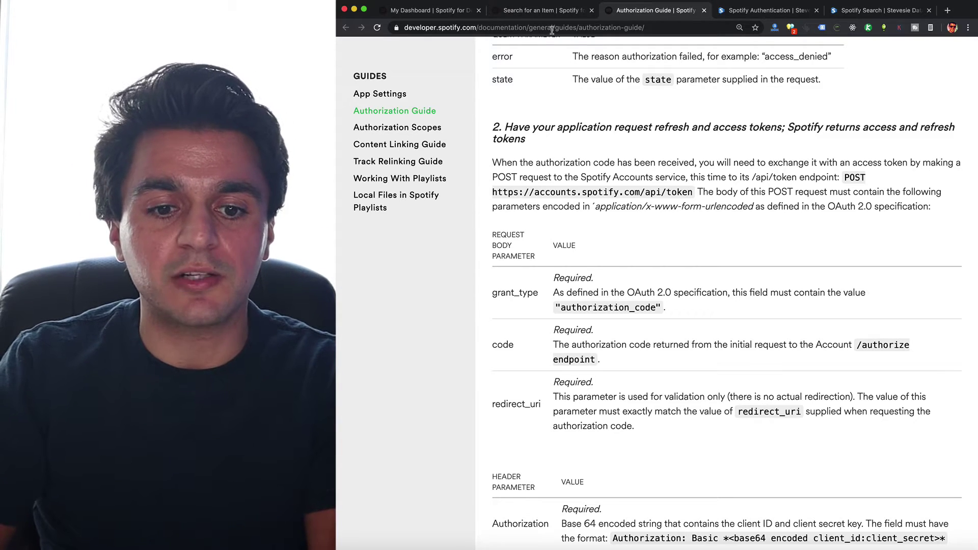
click(530, 11)
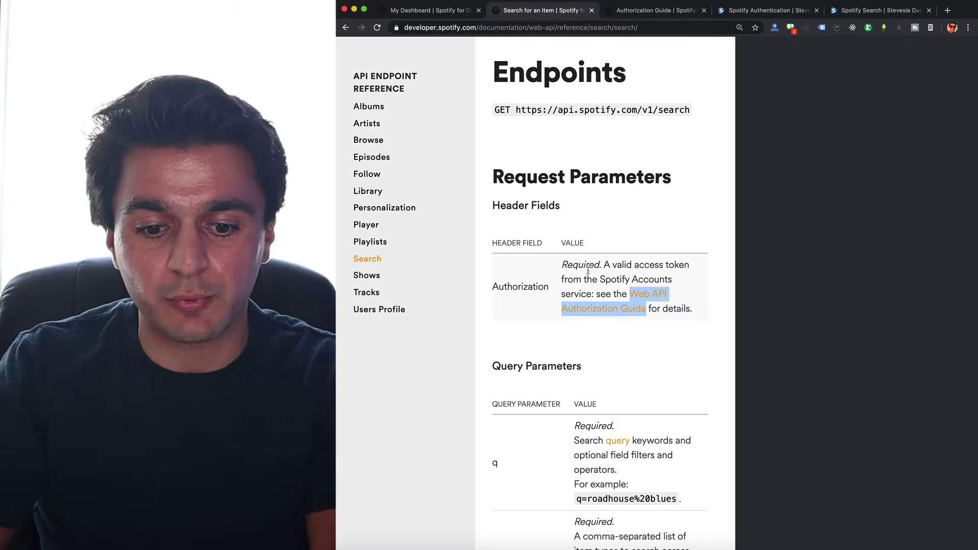
key(ctrl+Tab)
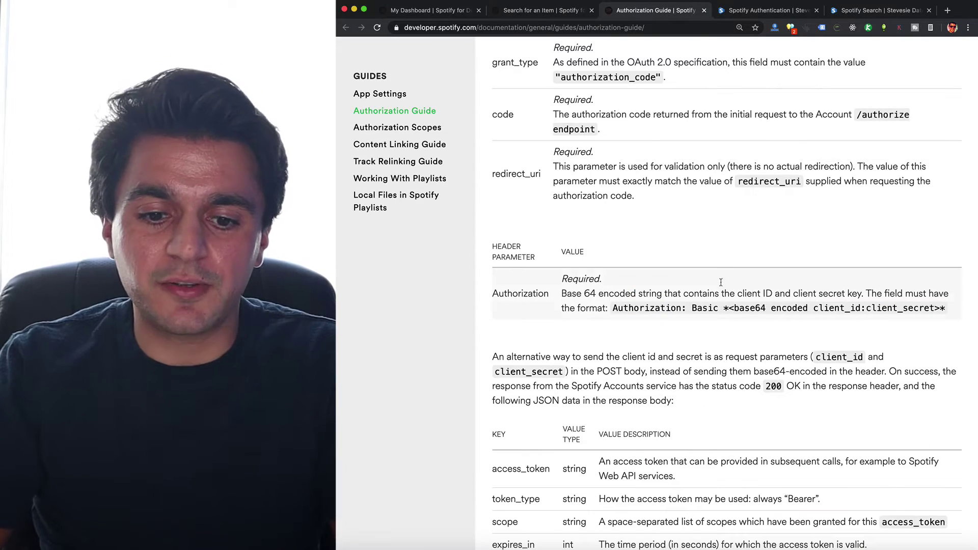
scroll(703, 214, up, 3)
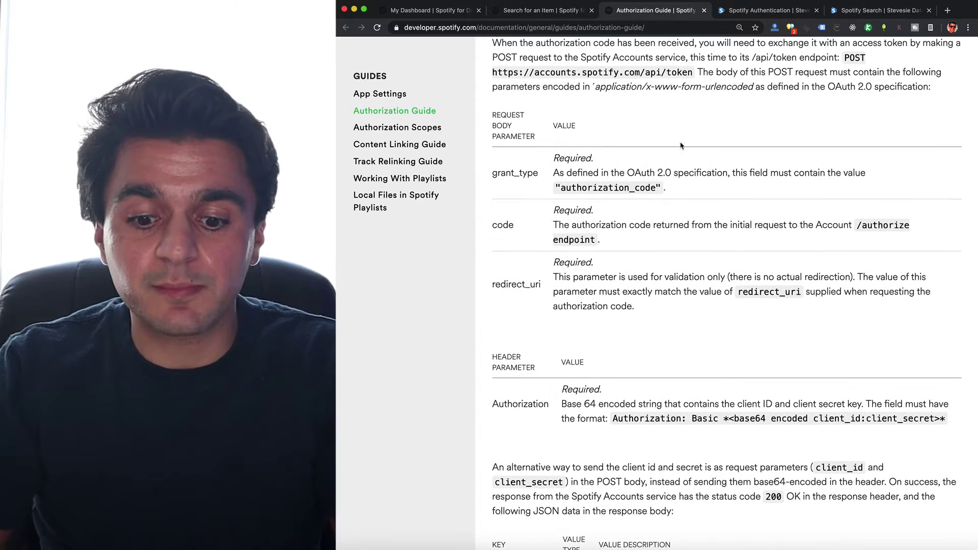
scroll(681, 146, down, 3)
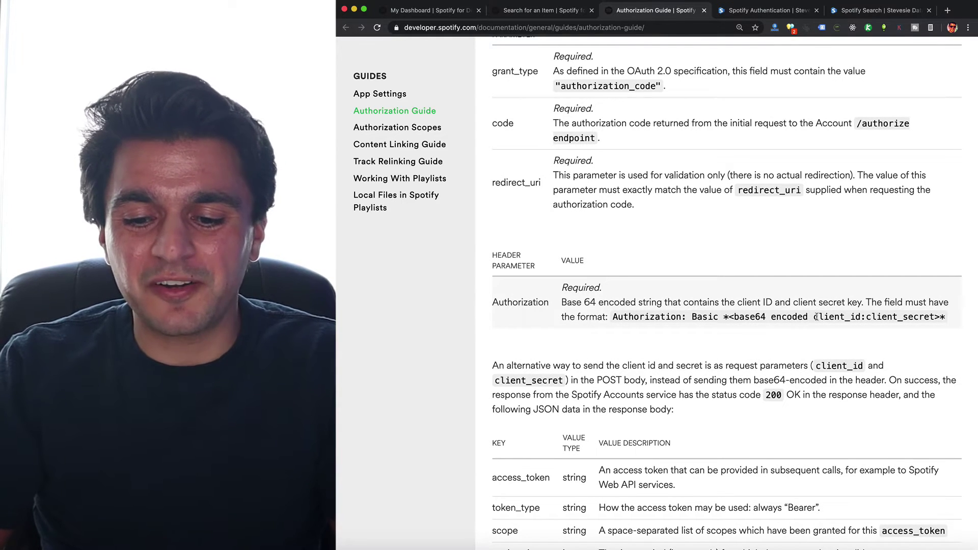
- Highlight the client_id:client_secret format and the paragraph on sending the credentials
double_click(876, 317)
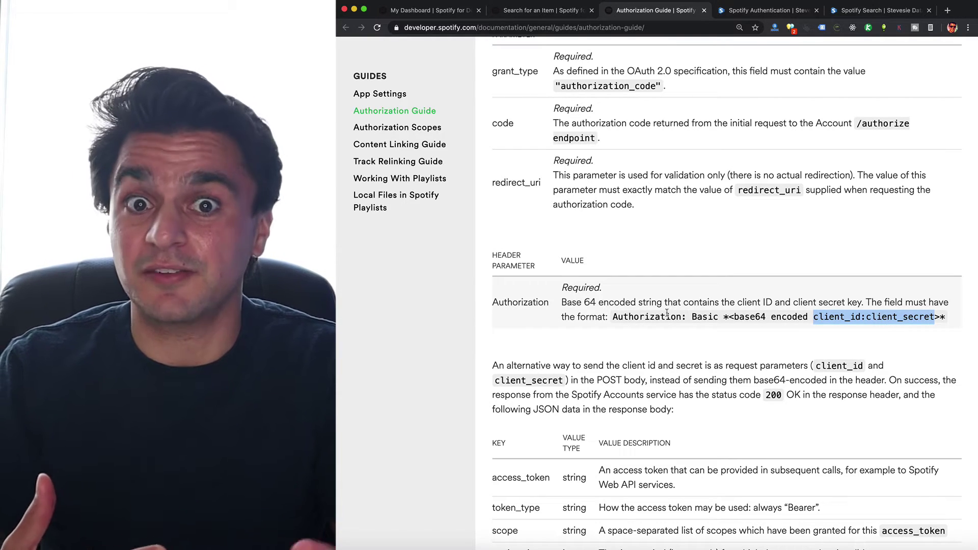
scroll(667, 313, down, 1)
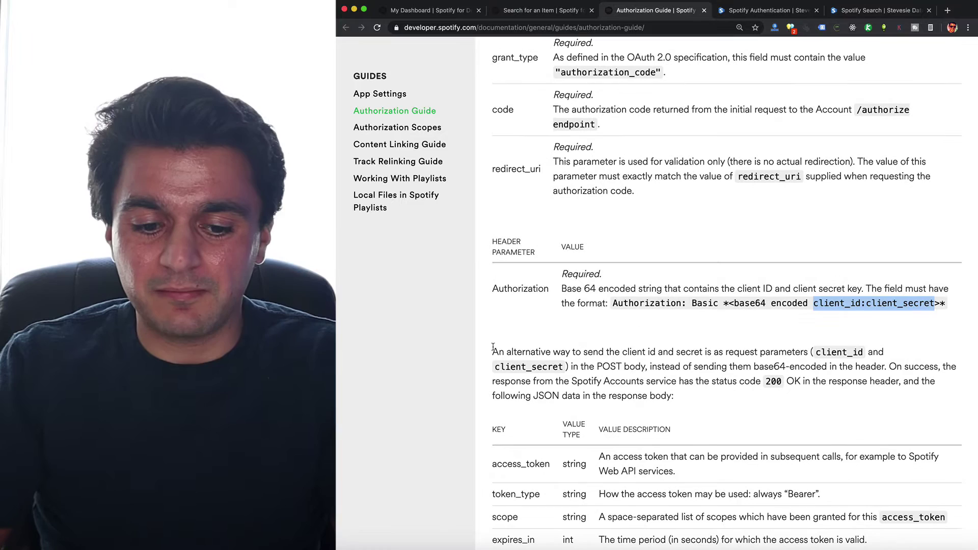
drag(493, 348, 708, 396)
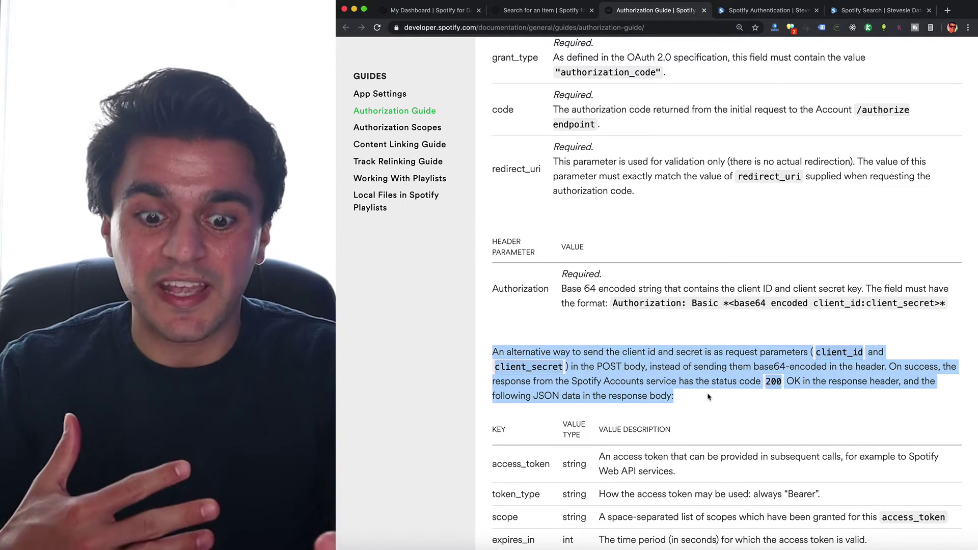
click(831, 350)
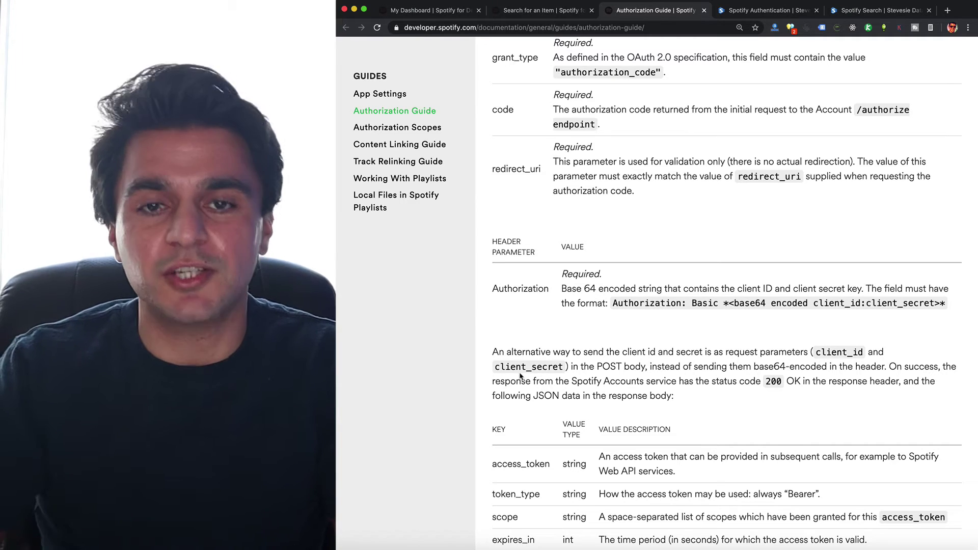
key(ctrl+Tab)
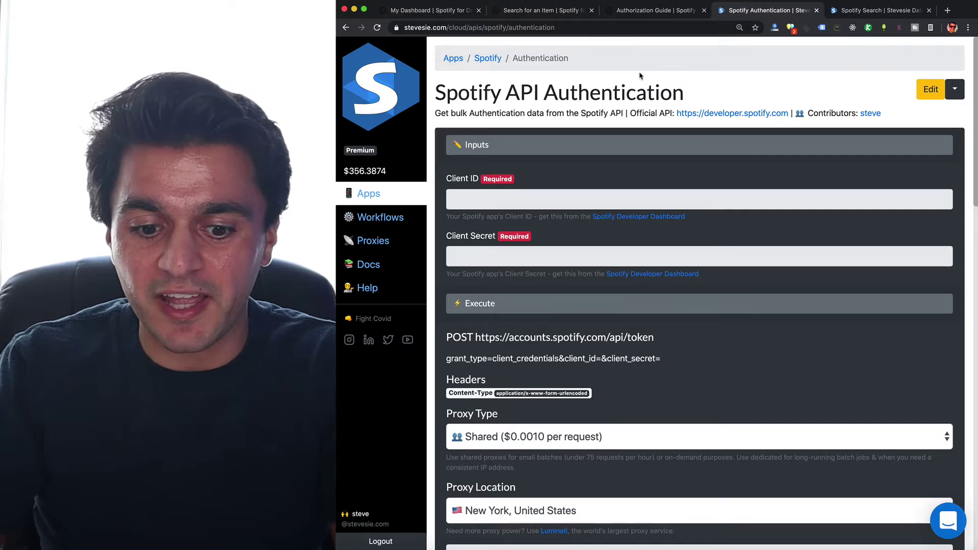
- Select the token endpoint URL and cross-check it against the Authorization Guide
drag(477, 337, 681, 346)
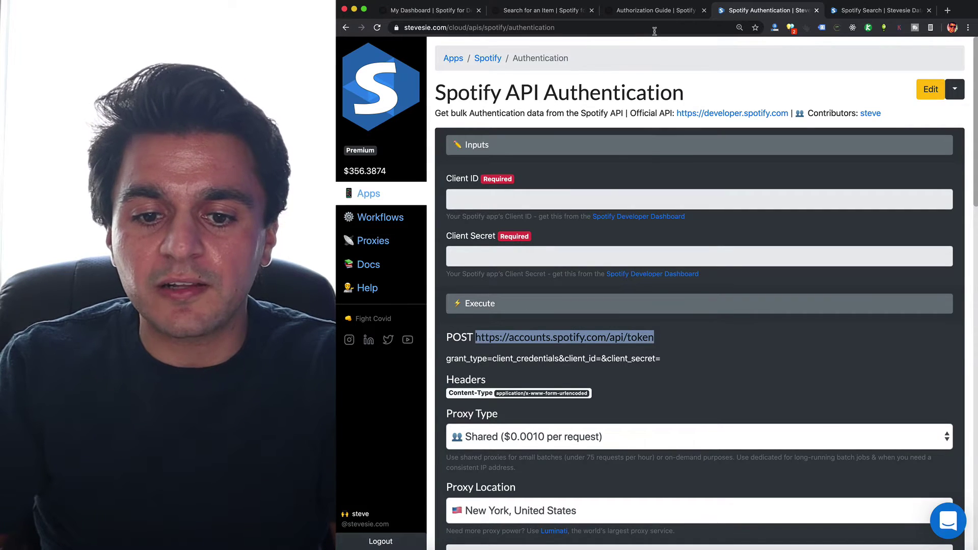
click(640, 13)
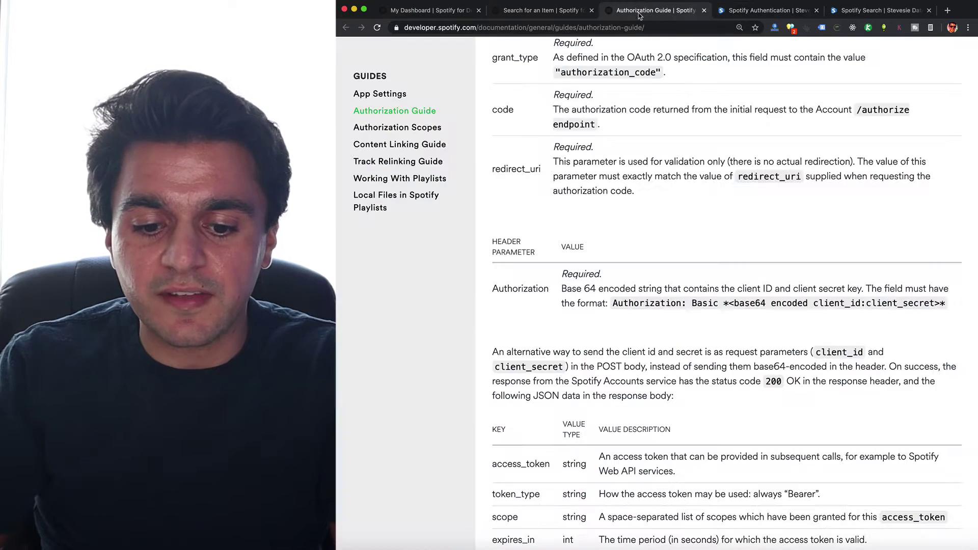
click(737, 14)
- Enter the Test app's Client ID and Client Secret, then review the POST body and curl option
click(502, 198)
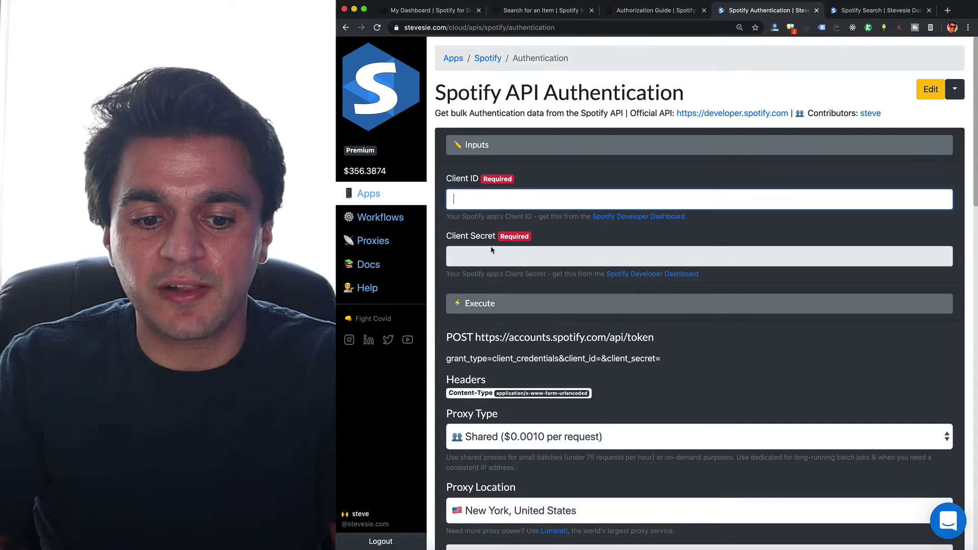
click(491, 250)
scroll(494, 255, down, 3)
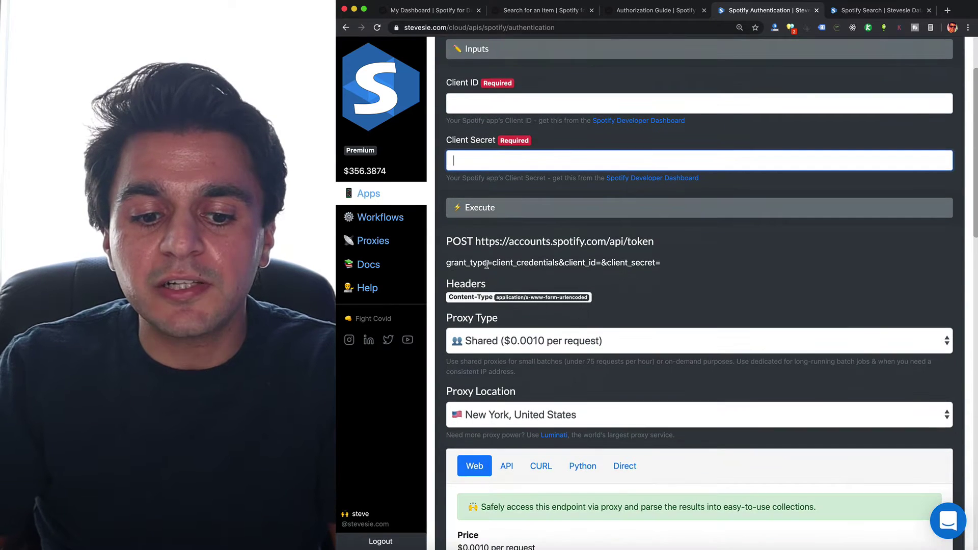
drag(487, 262, 630, 263)
click(645, 262)
scroll(643, 260, down, 2)
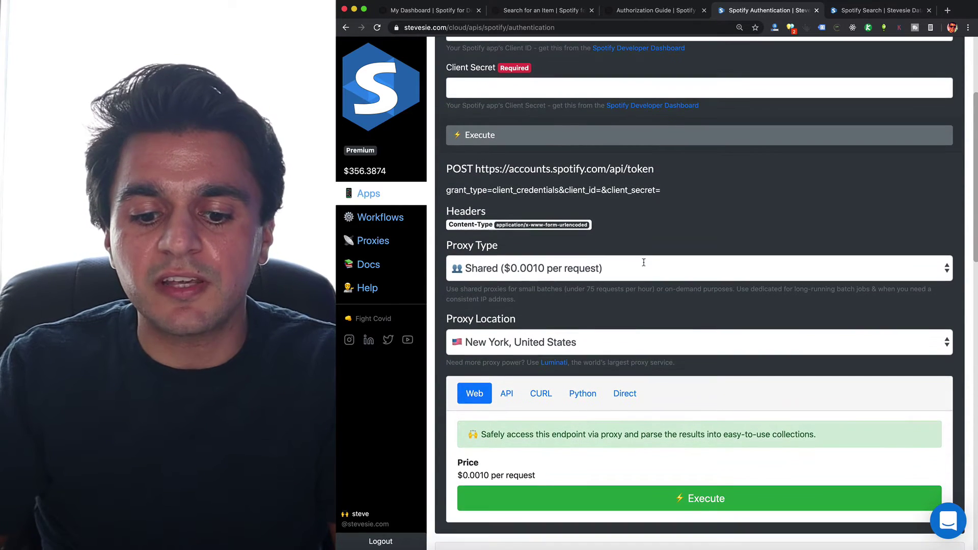
click(624, 393)
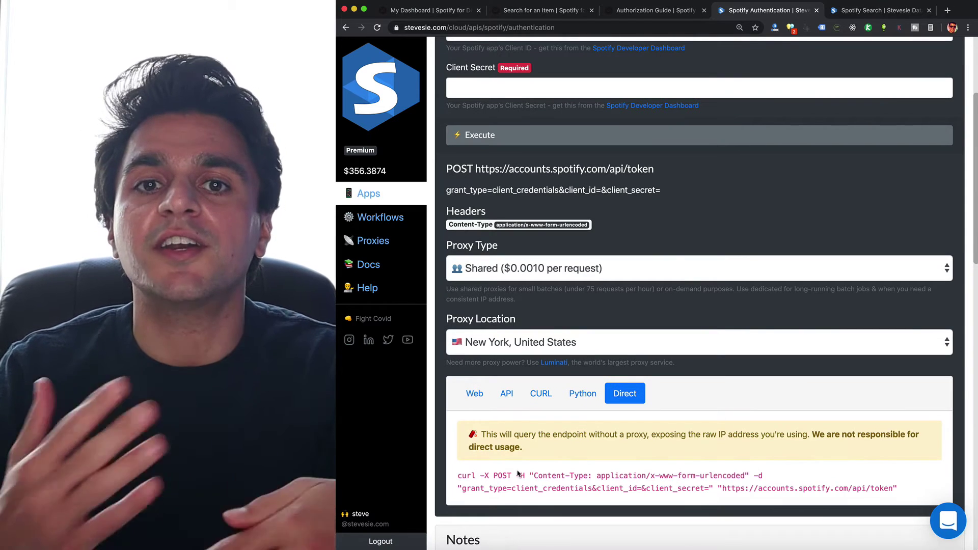
click(474, 396)
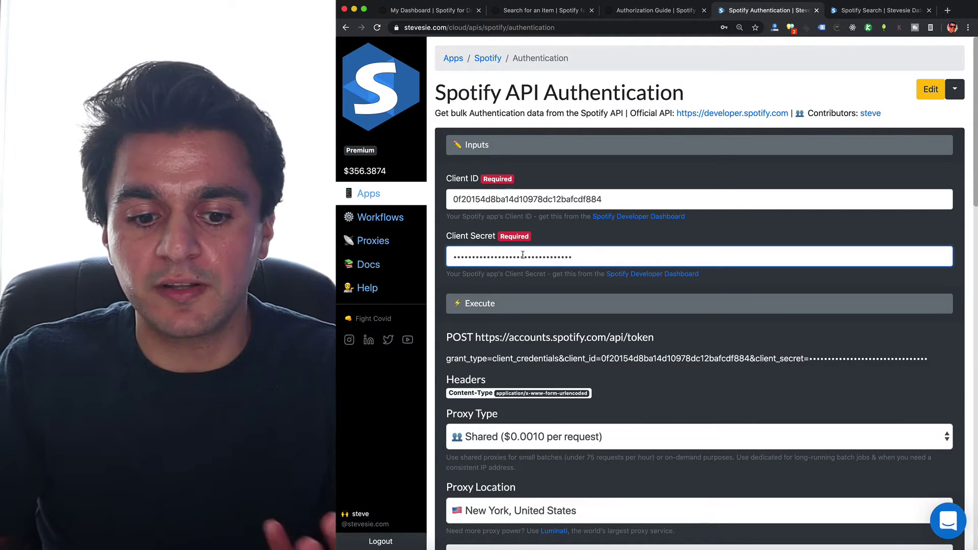
- Execute the token request to obtain a Bearer access token expiring in 3600 seconds
scroll(583, 378, down, 6)
click(583, 378)
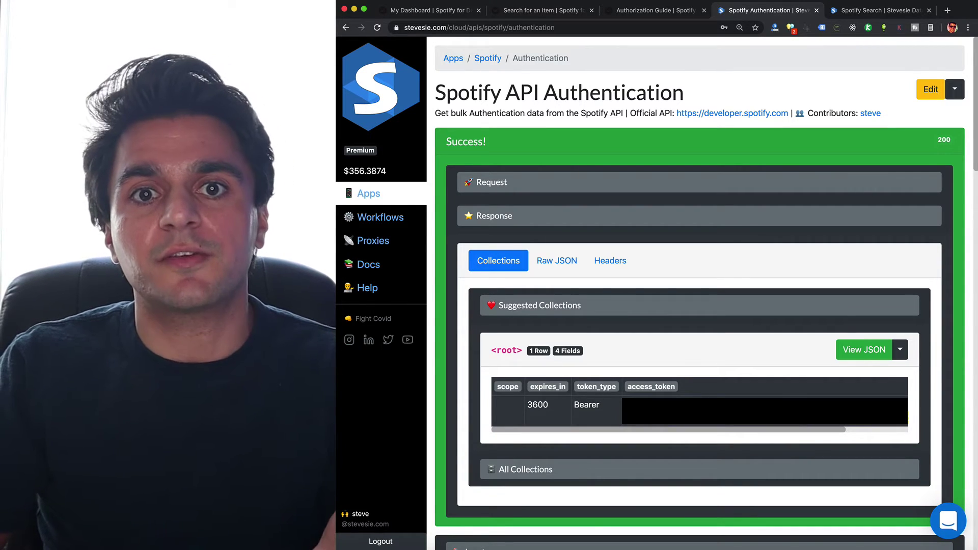
key(super+2)
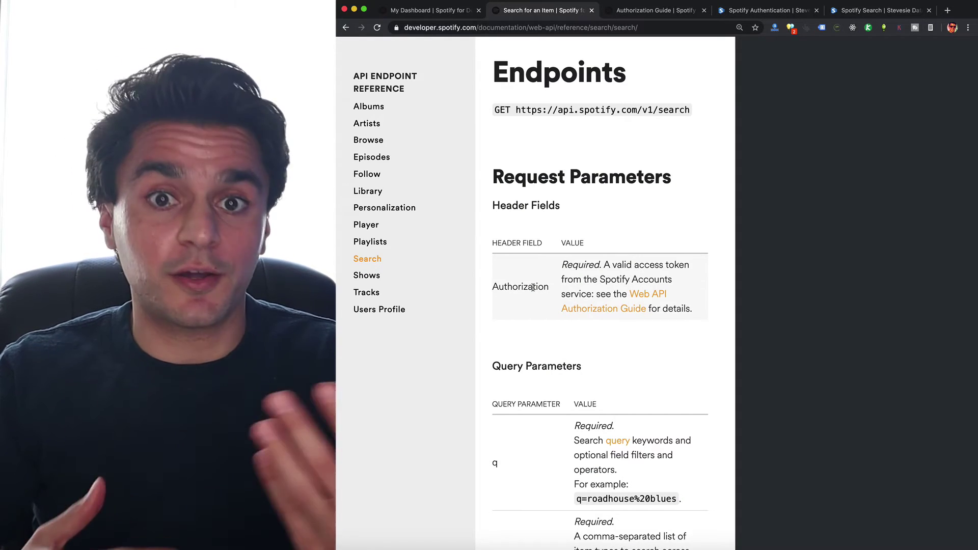
- Scroll the Search for an Item reference through the q, type and market query parameters
scroll(533, 287, down, 4)
scroll(533, 288, down, 1)
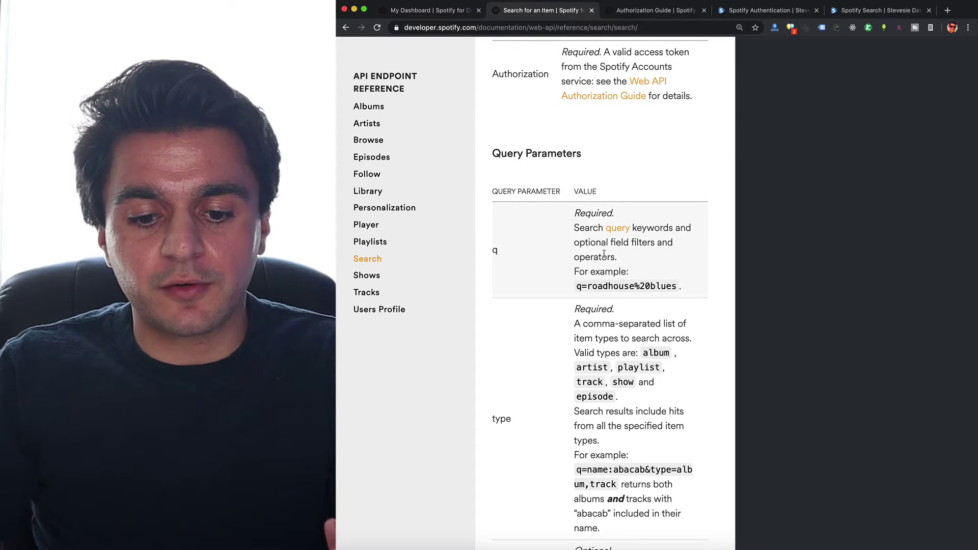
click(661, 287)
scroll(535, 286, down, 4)
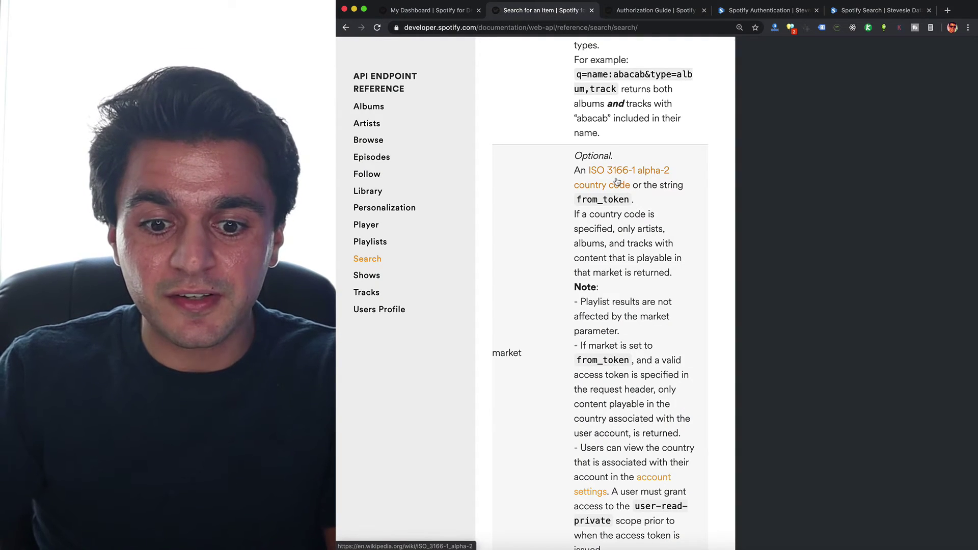
- Open the ISO 3166-1 alpha-2 country code table on Wikipedia, then return to the Search docs
click(617, 182)
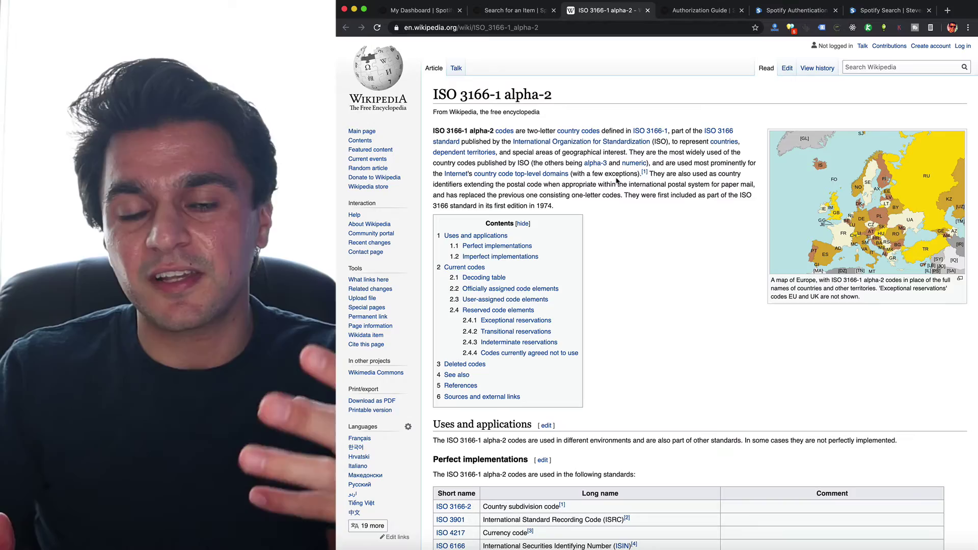
scroll(634, 253, down, 15)
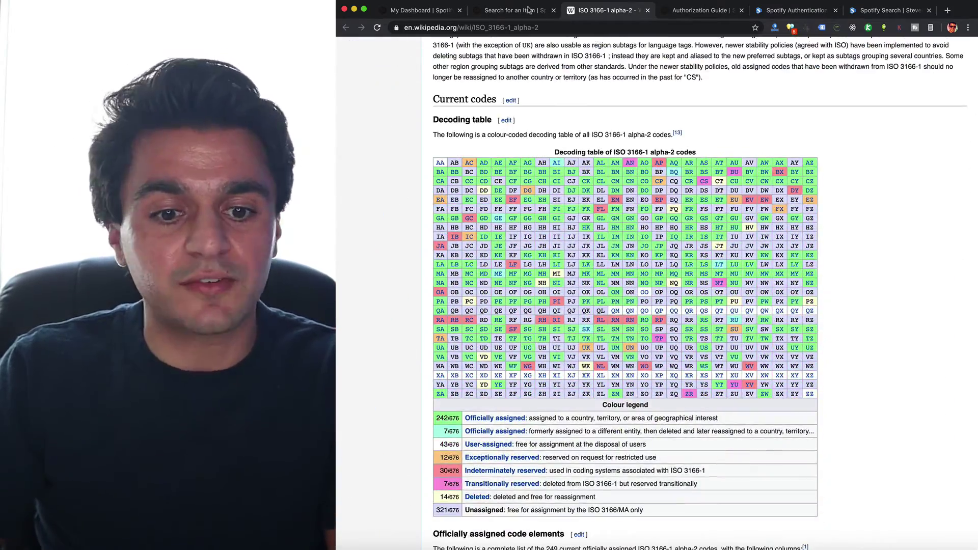
click(529, 10)
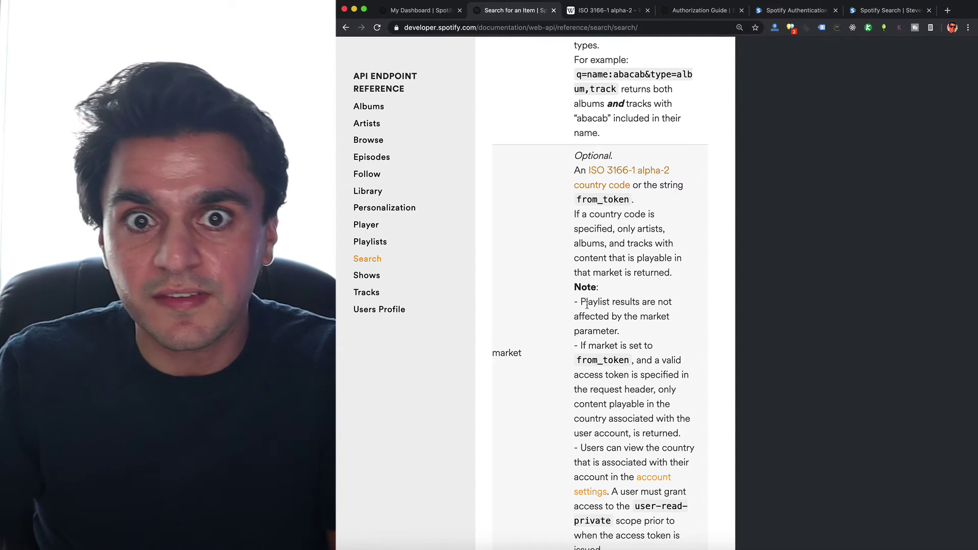
- Read the search endpoint's limit, offset and market parameter docs, then bring up the Stevesie Search form
scroll(587, 305, down, 4)
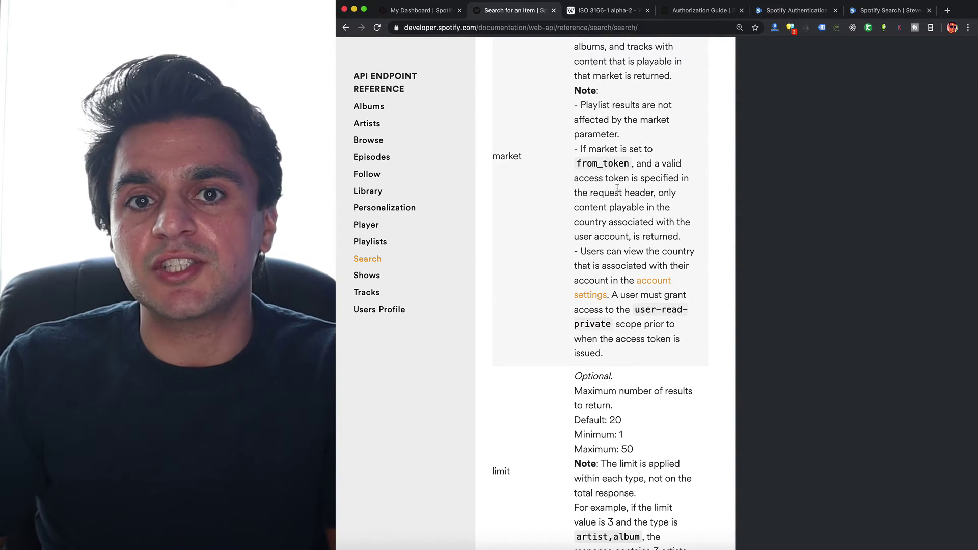
scroll(617, 188, down, 6)
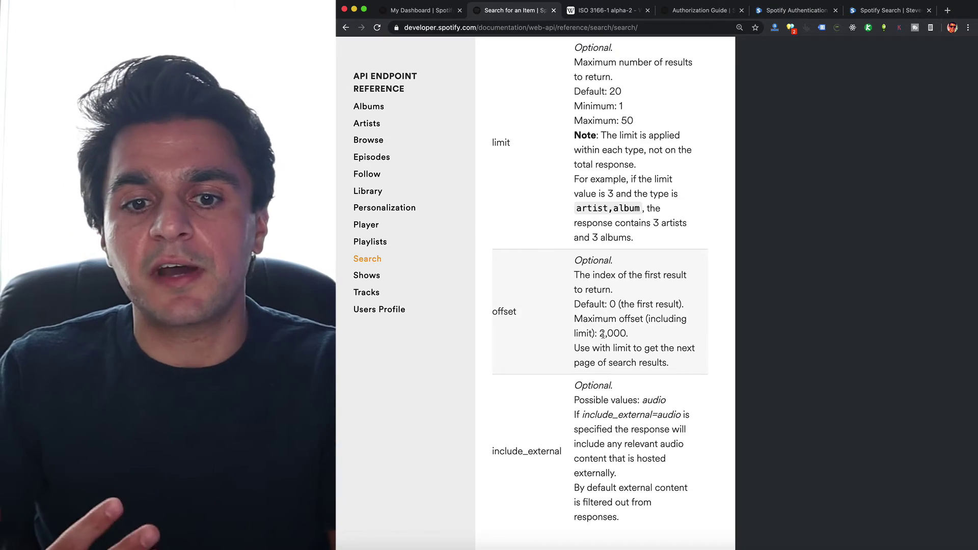
scroll(602, 334, up, 15)
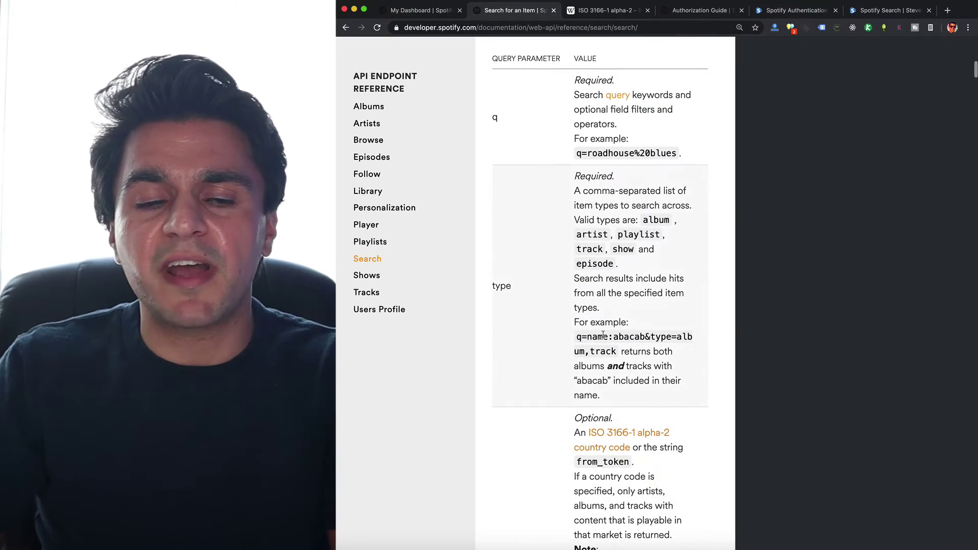
scroll(607, 347, down, 6)
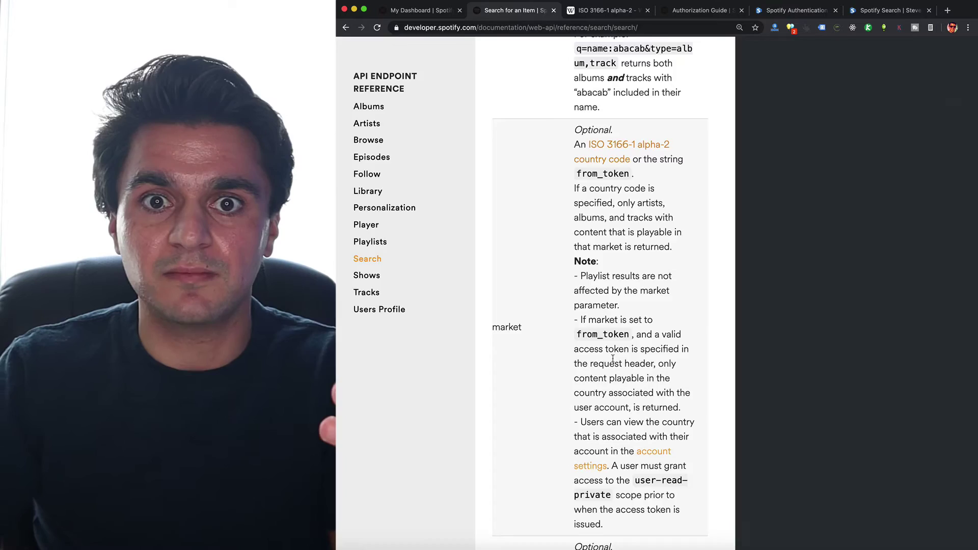
key(super+9)
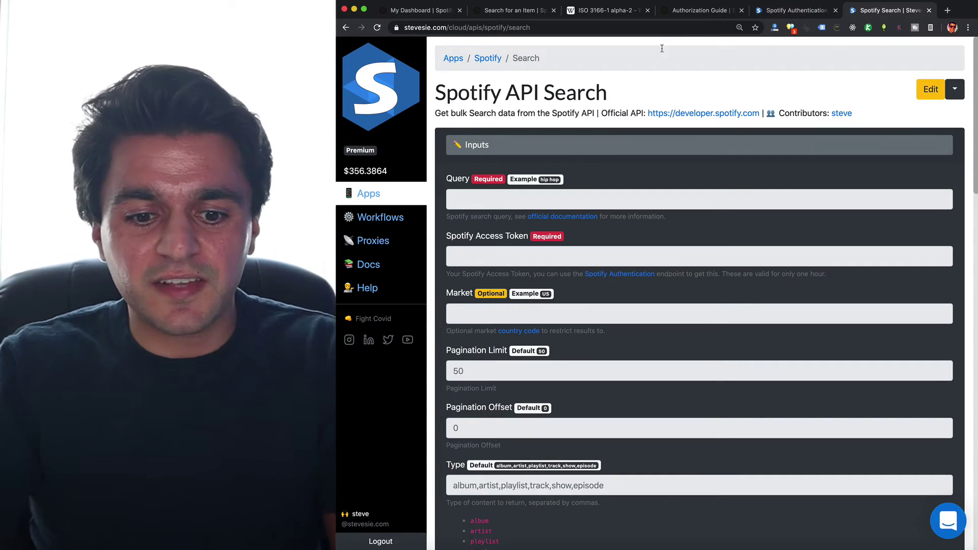
- Review Spotify's query examples, like 'roadhouse blues' and album/artist filters, before filling the Query field
click(584, 198)
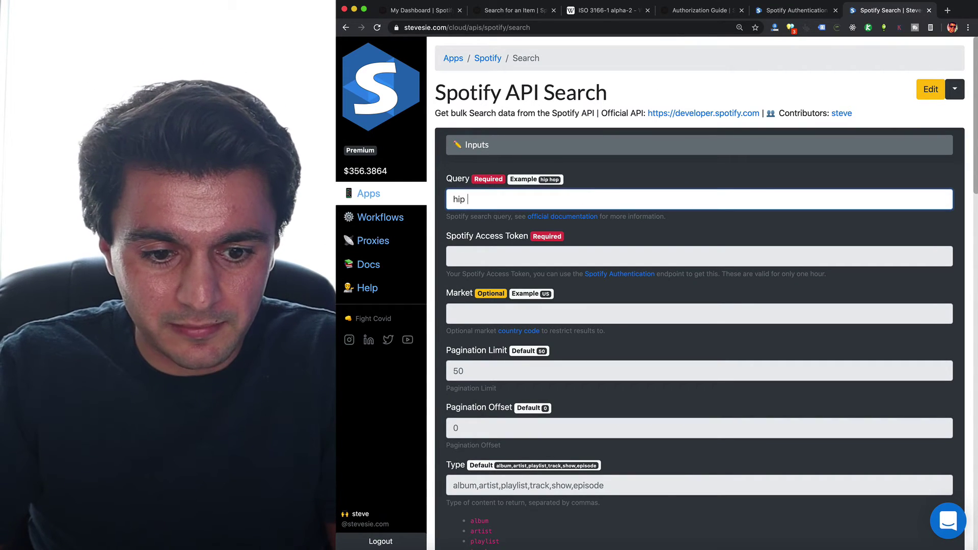
click(530, 13)
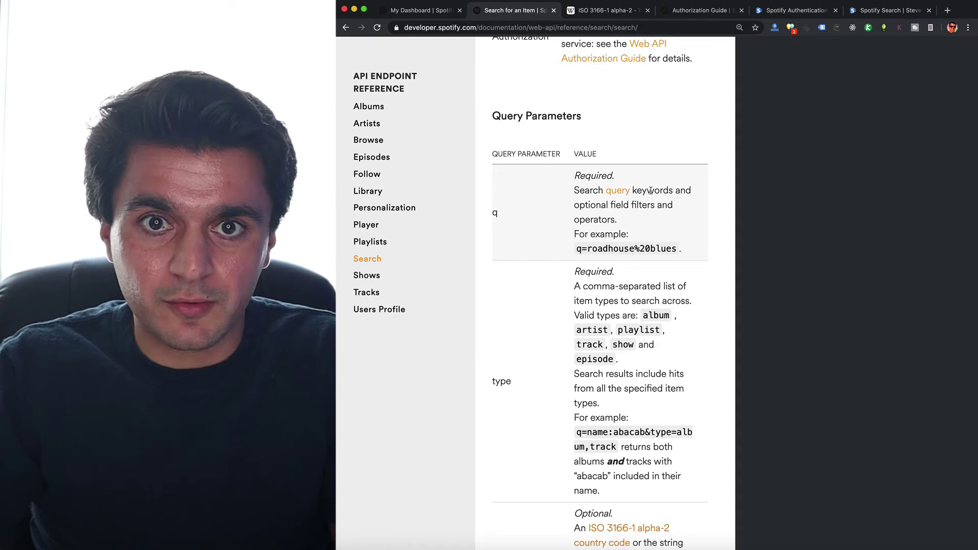
click(617, 191)
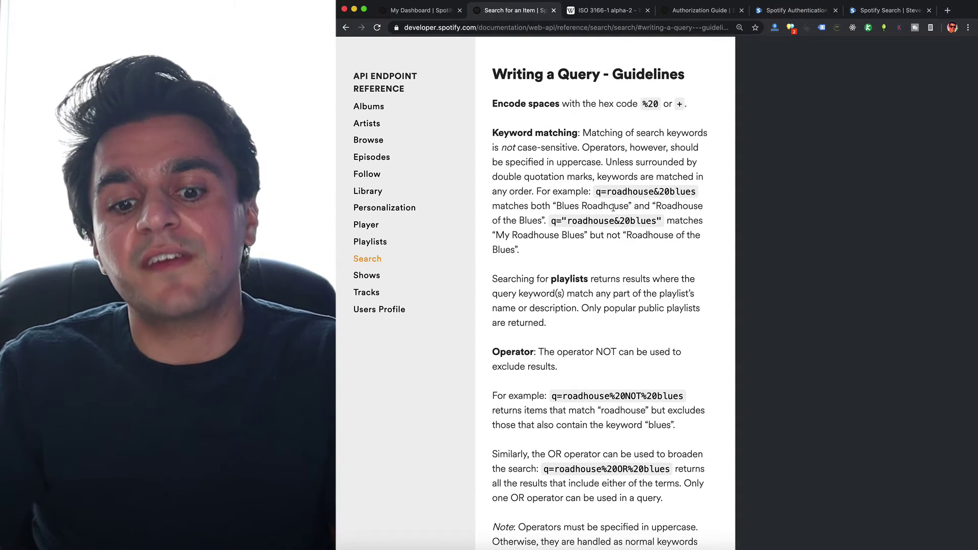
drag(564, 218, 654, 223)
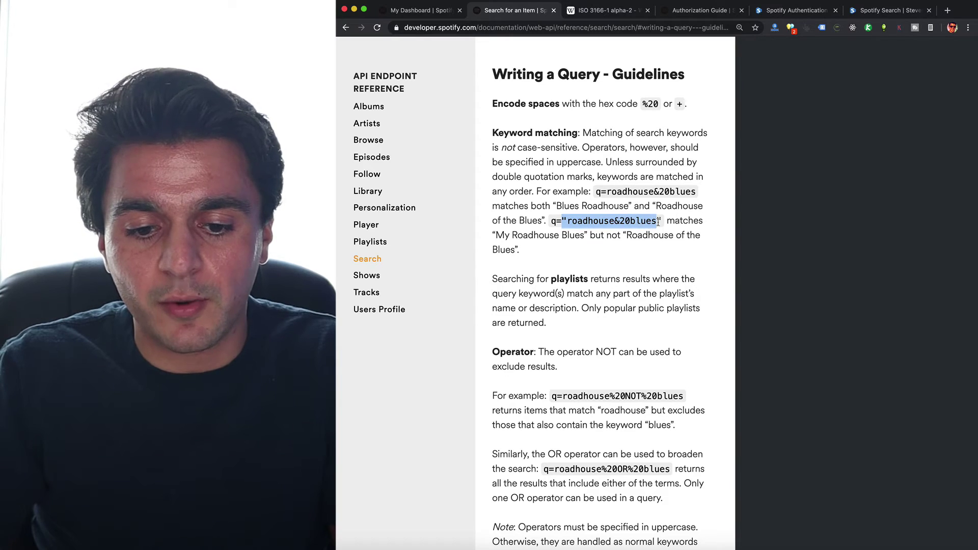
scroll(658, 222, down, 8)
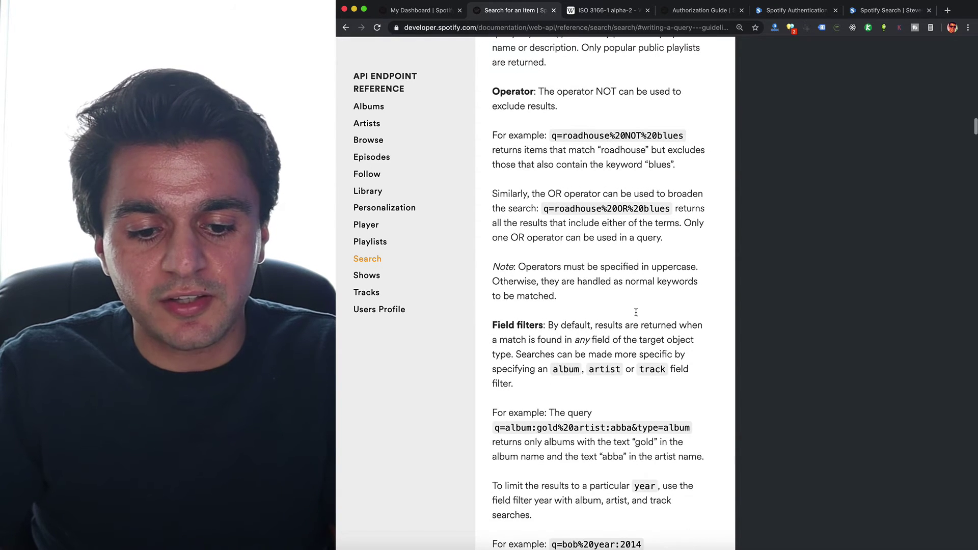
scroll(640, 343, down, 1)
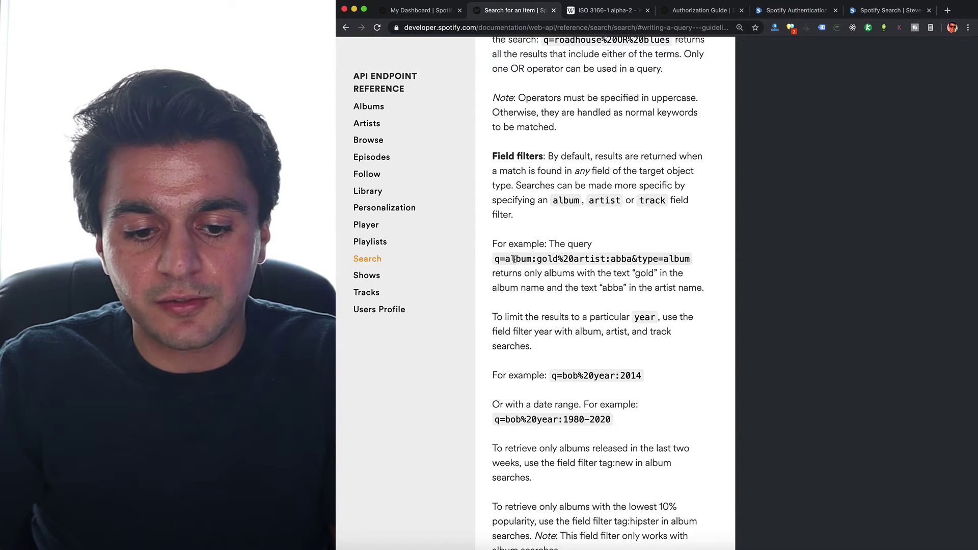
drag(531, 261, 607, 260)
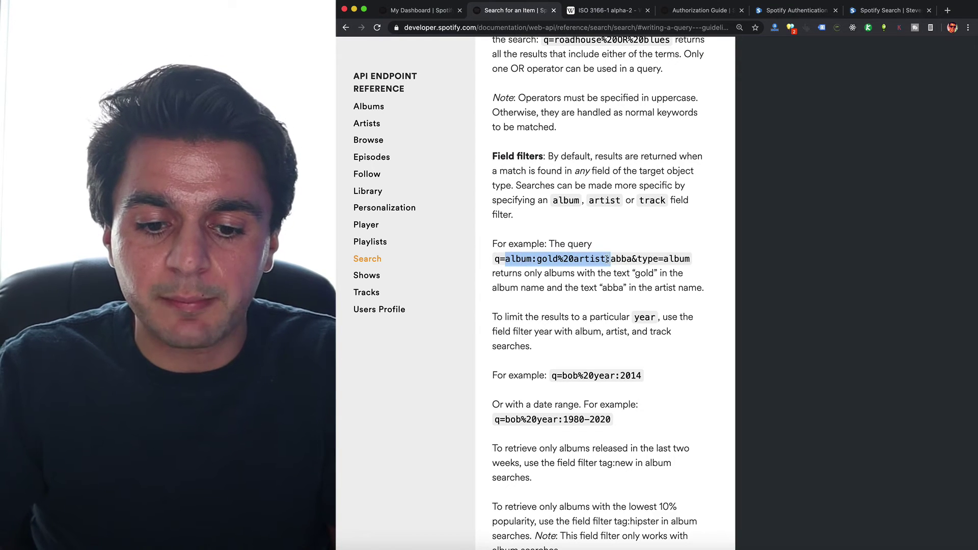
click(871, 13)
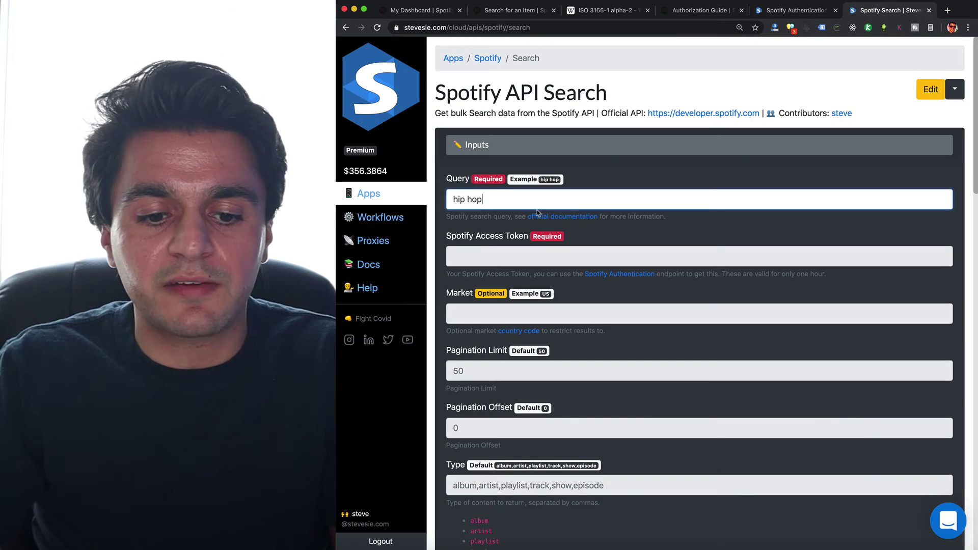
- Paste the access token from the Authentication tab into the Spotify Access Token field
key(Tab)
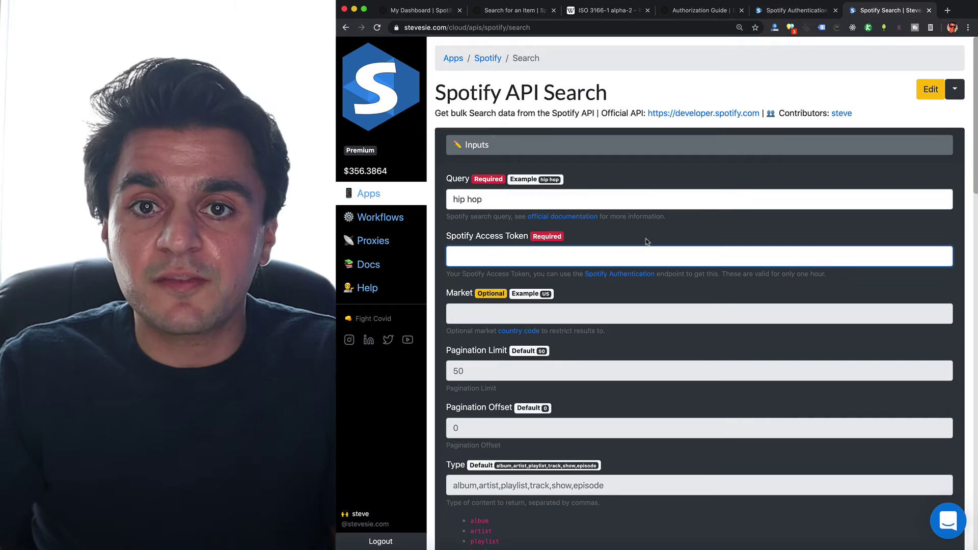
click(772, 12)
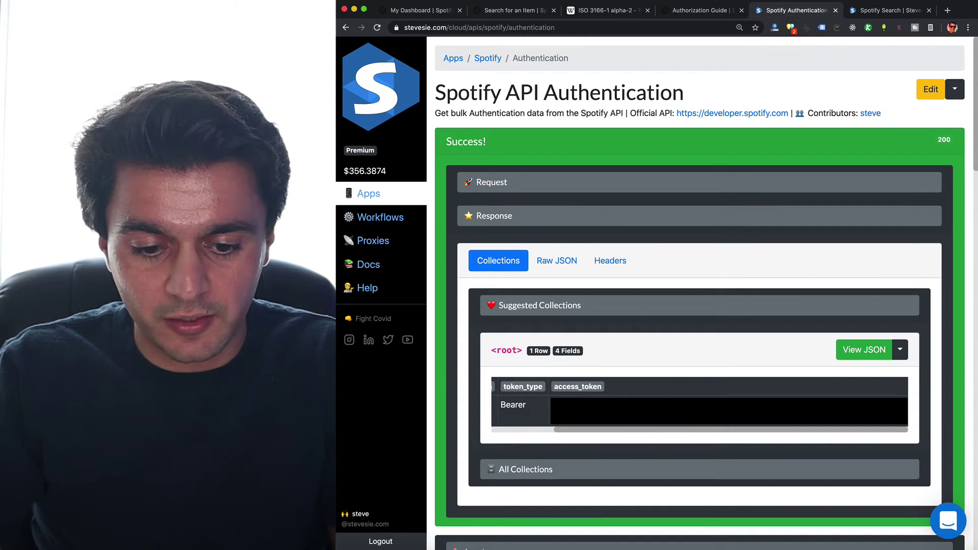
key(ctrl+Tab)
key(super+v)
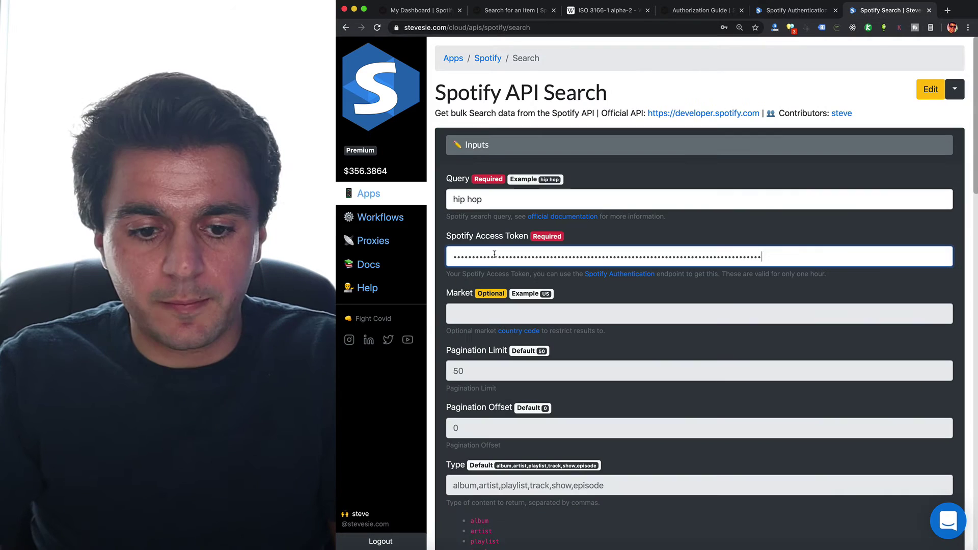
- Set Market to US and Type to artist, then execute the 'hip hop' search
click(493, 311)
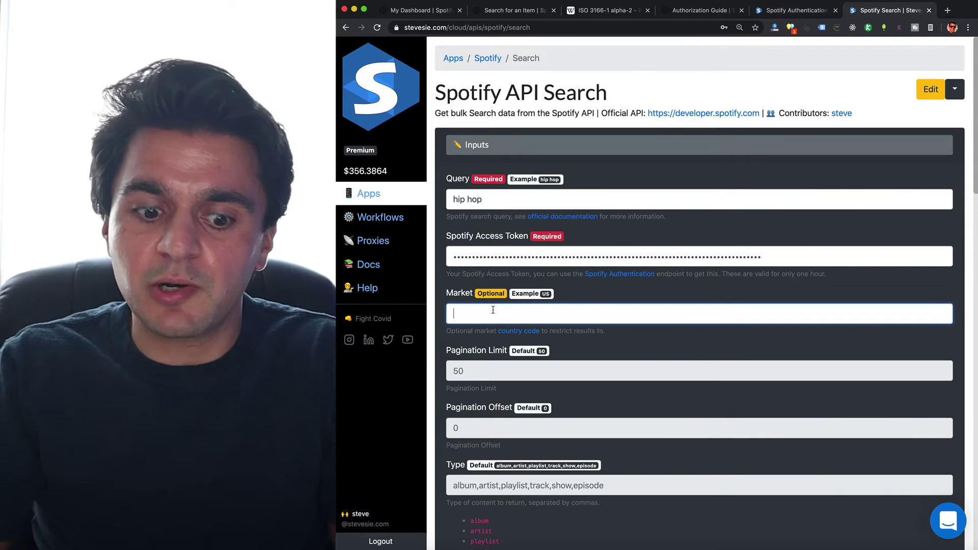
scroll(699, 286, down, 3)
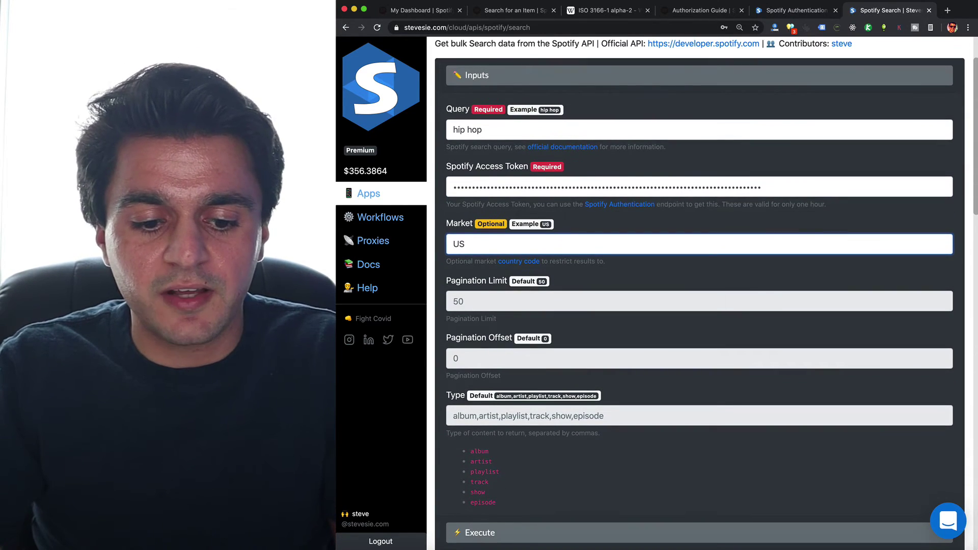
scroll(699, 286, down, 3)
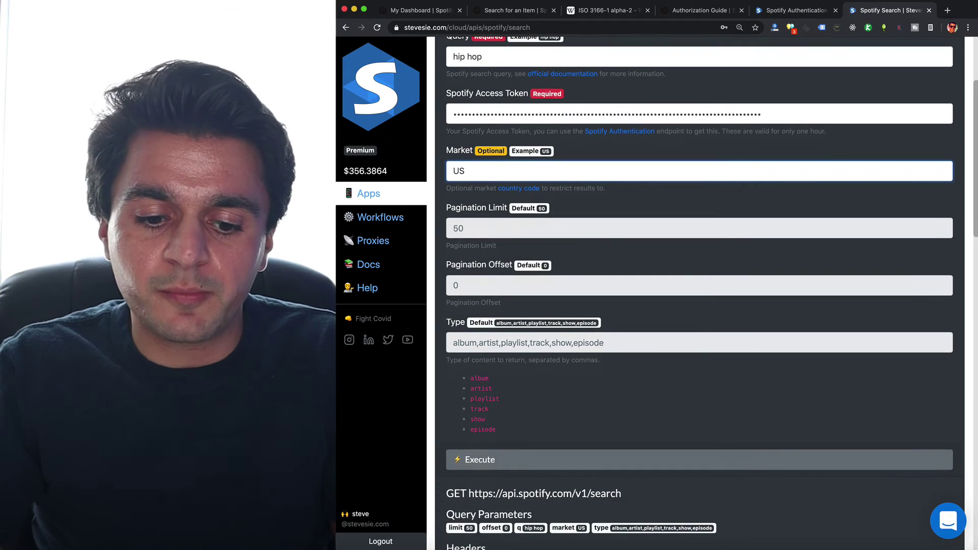
click(495, 344)
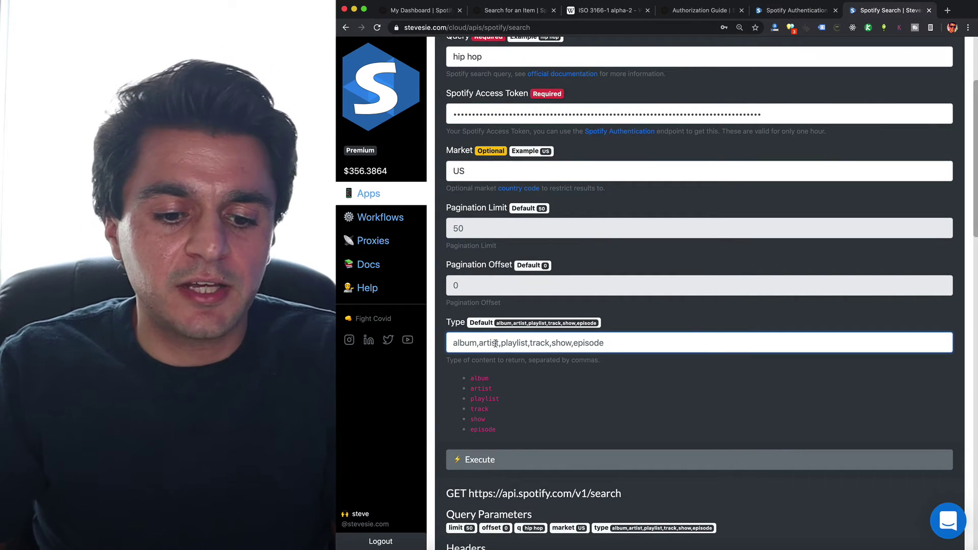
key(super+a)
text(ar)
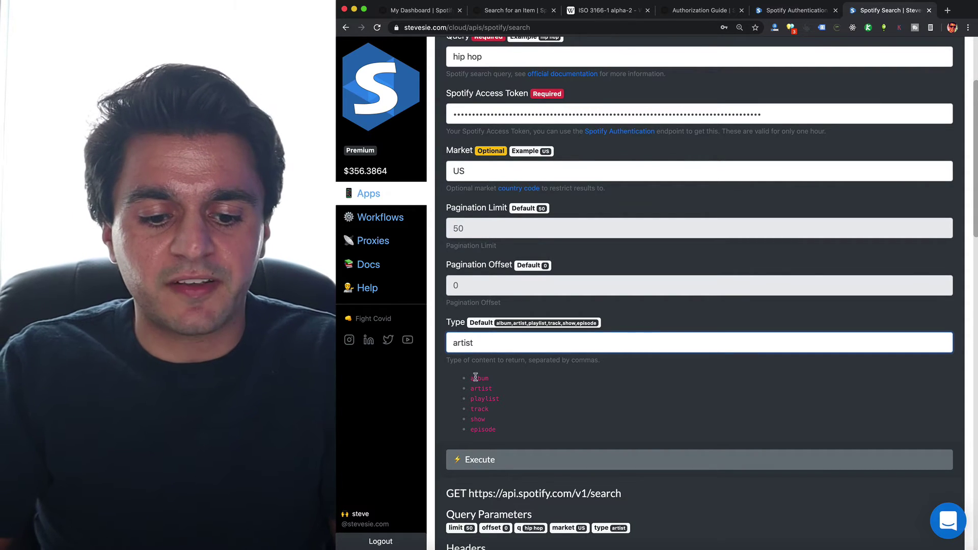
drag(475, 377, 497, 421)
click(499, 417)
scroll(498, 417, down, 8)
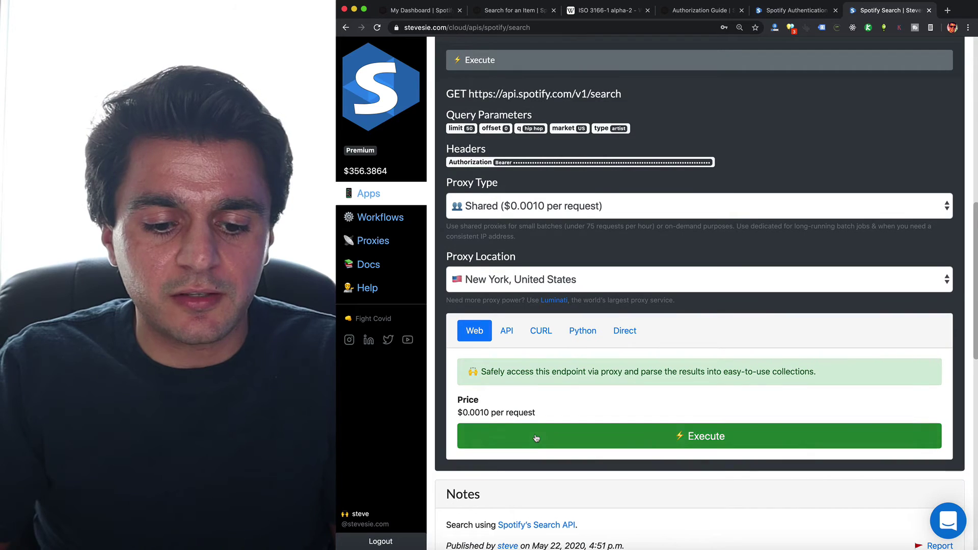
click(536, 438)
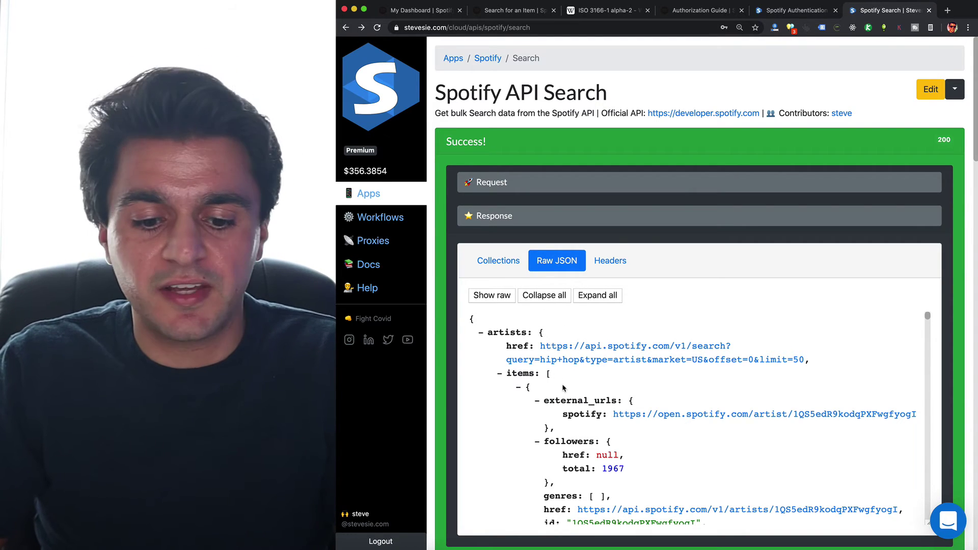
- Inspect the raw JSON results and view an artist's 640-pixel image in a new tab
scroll(563, 388, down, 5)
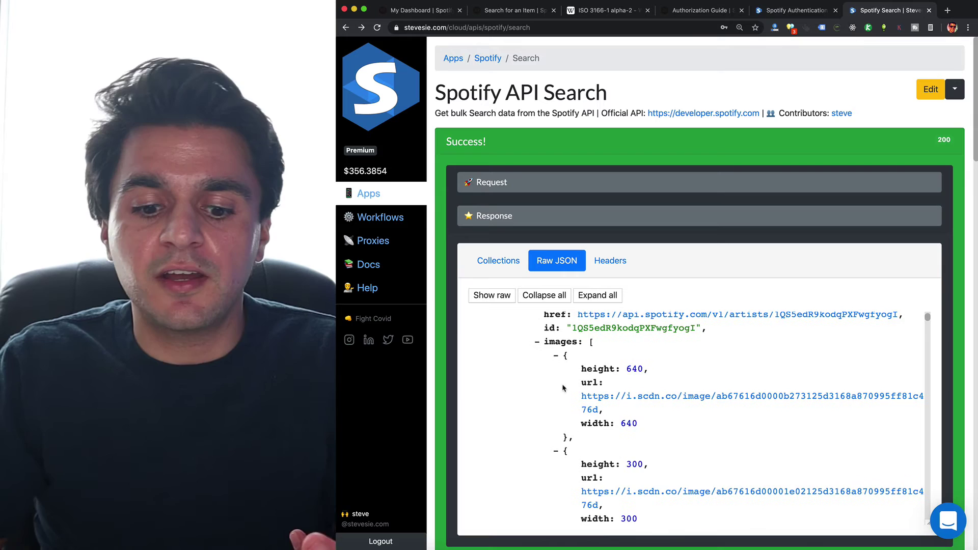
scroll(563, 388, down, 3)
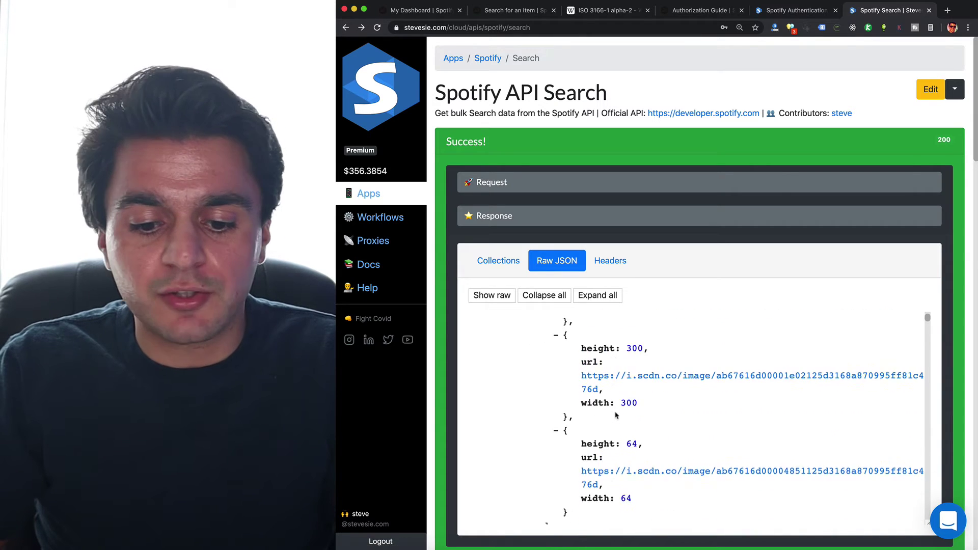
scroll(616, 416, down, 2)
scroll(619, 408, up, 4)
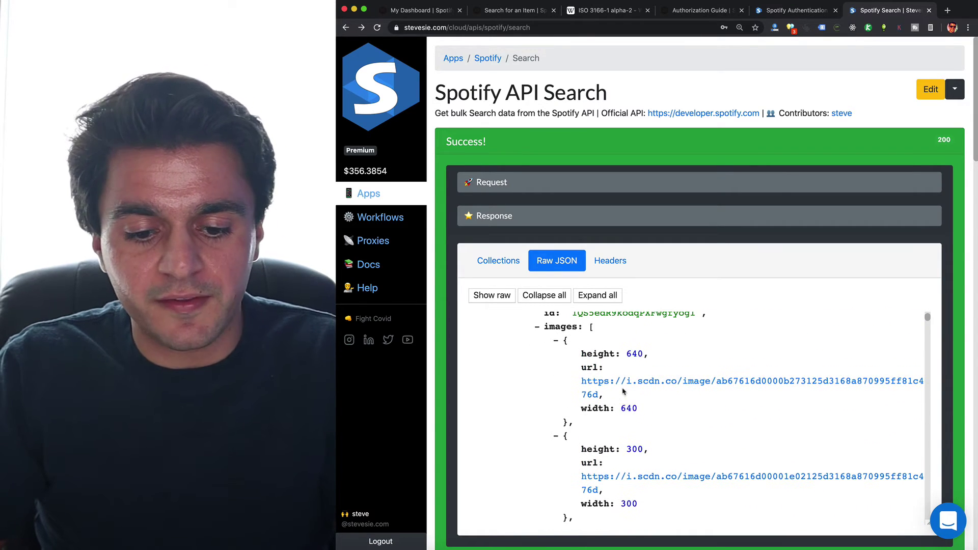
super+click(622, 383)
click(893, 9)
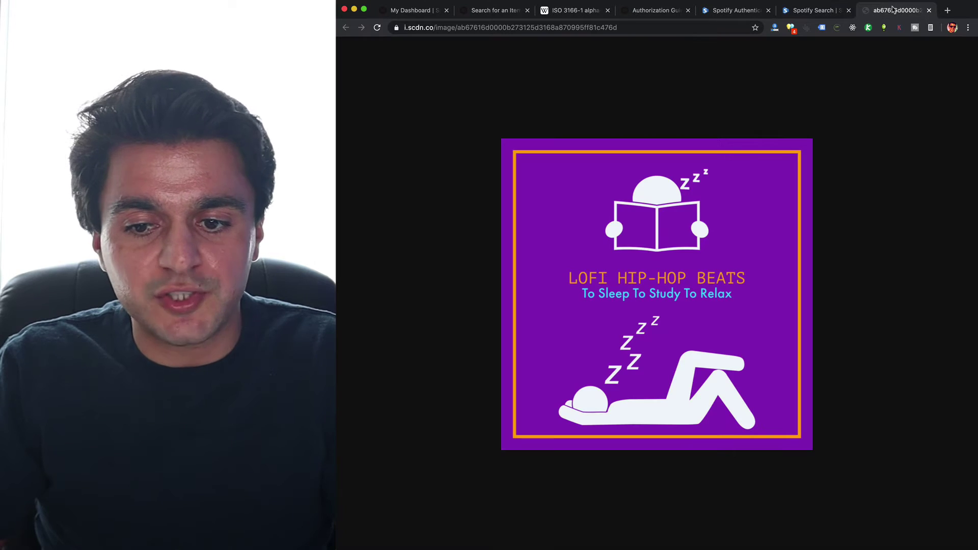
click(814, 13)
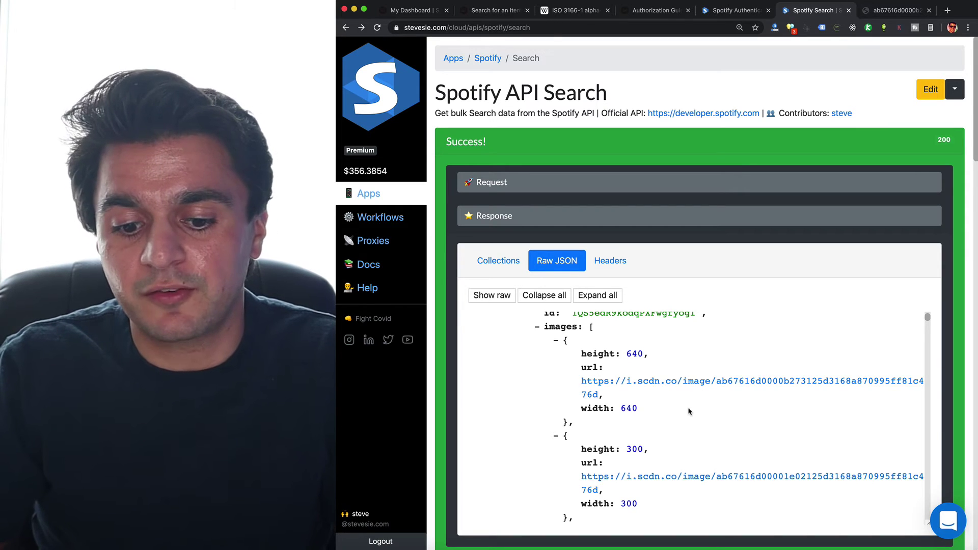
- Export the artists › items collection from the Collections view as an Expanded CSV
scroll(665, 393, up, 1)
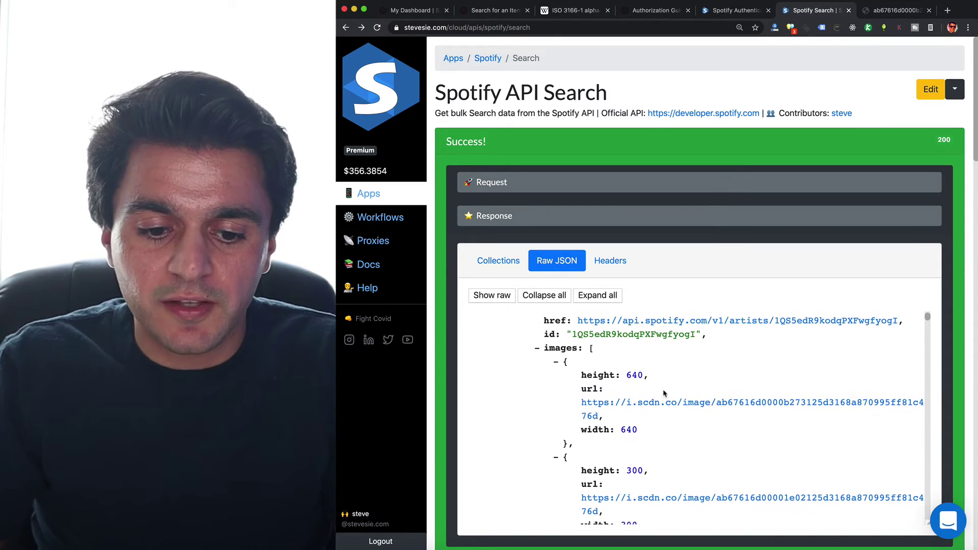
click(513, 266)
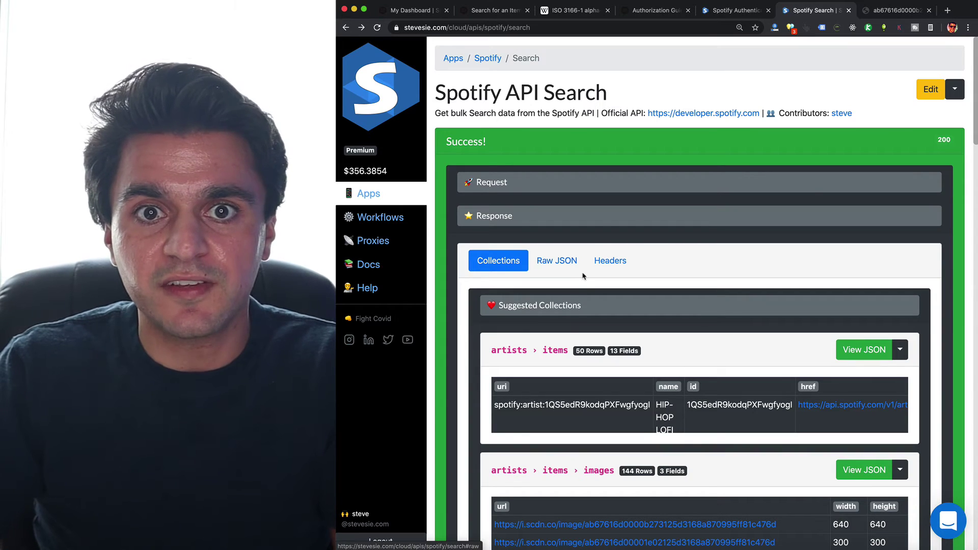
scroll(543, 159, down, 4)
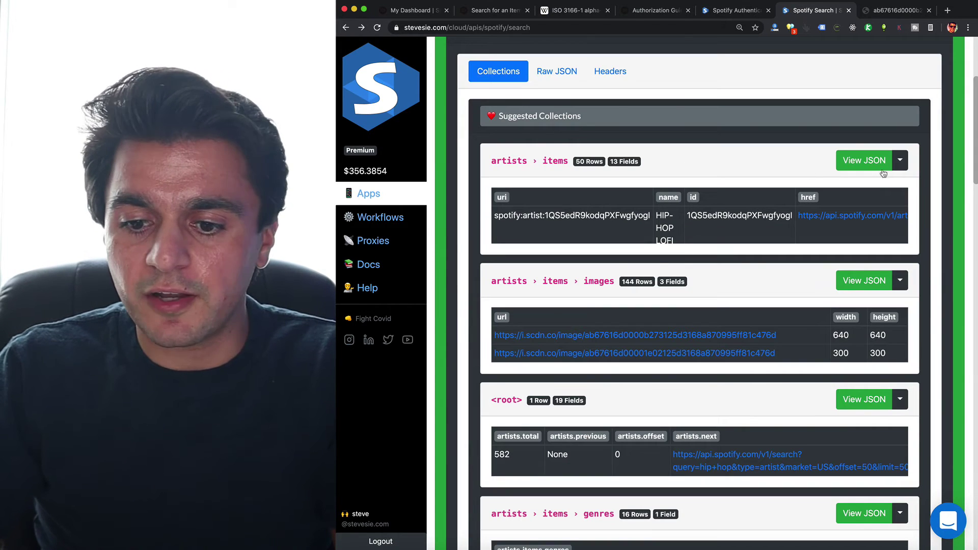
click(901, 162)
click(874, 201)
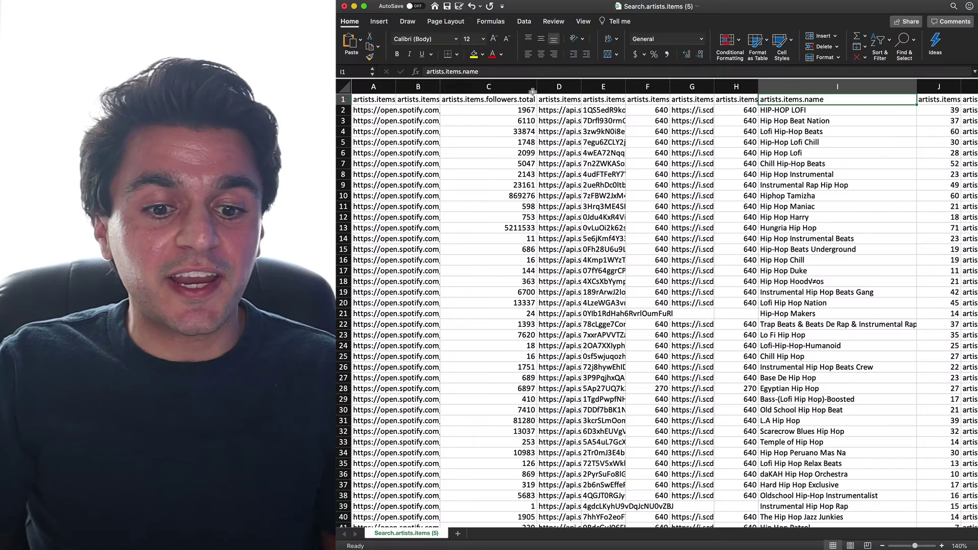
- Copy the artist ID of Hip-Hop Beats Underground (686 followers) from the spreadsheet
click(508, 103)
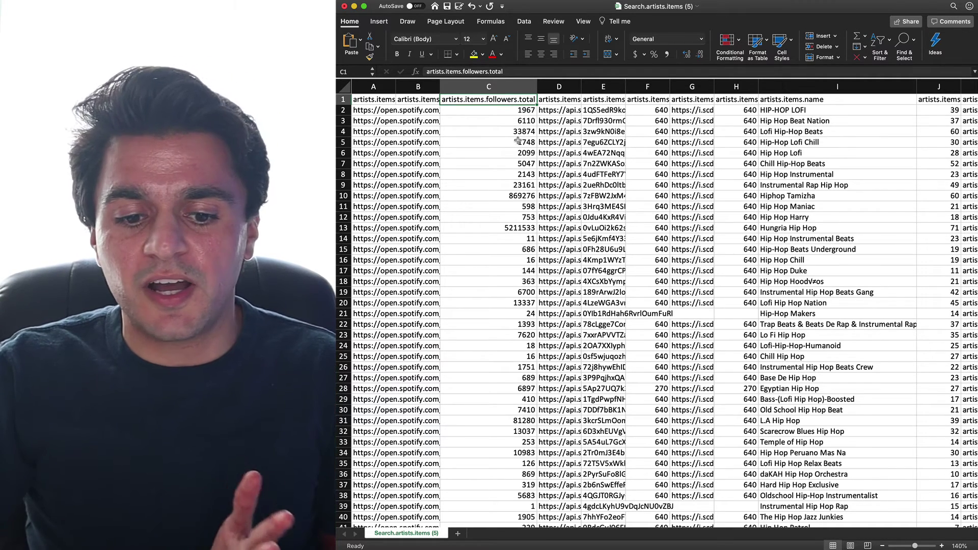
click(528, 250)
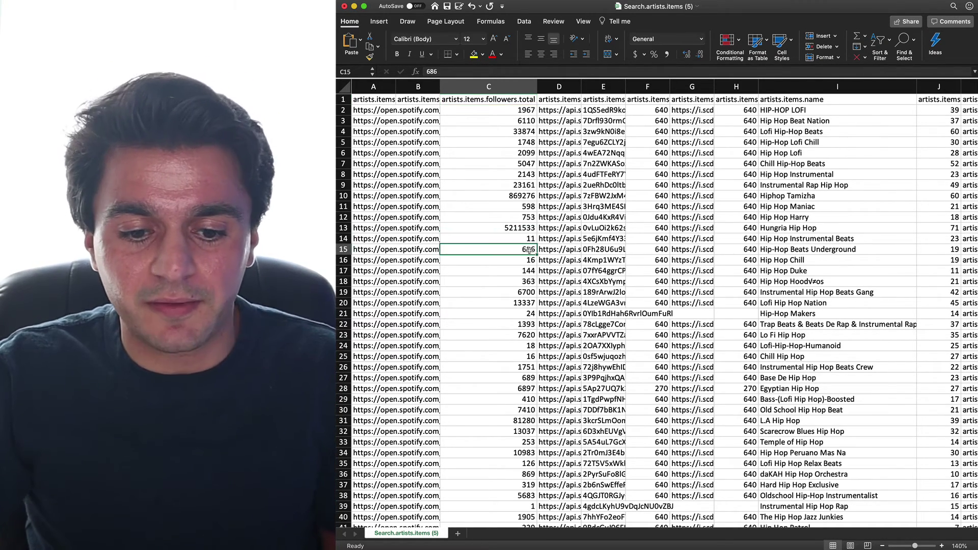
click(810, 250)
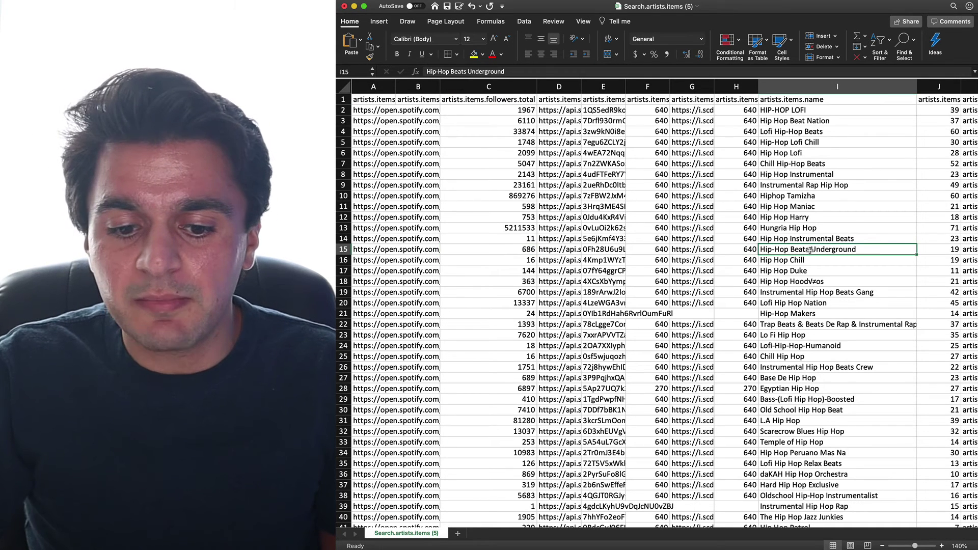
click(614, 250)
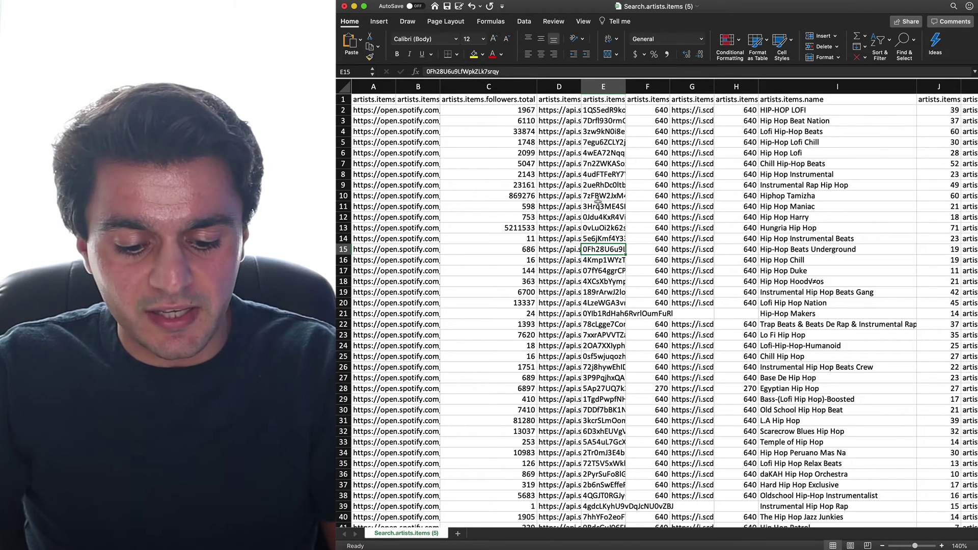
key(super+c)
- Open the artist top-tracks endpoint docs, then the Stevesie Artist Top Tracks page
key(super+Tab)
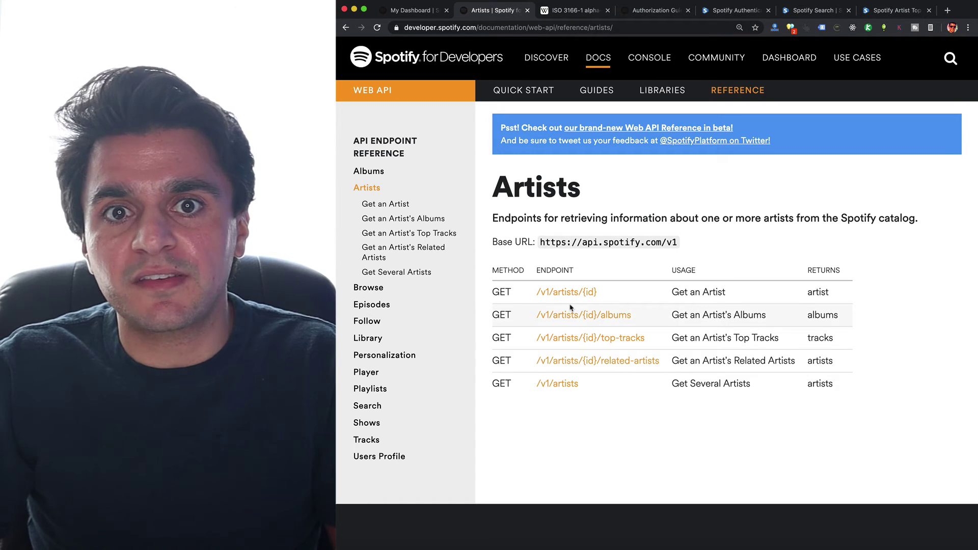
click(580, 338)
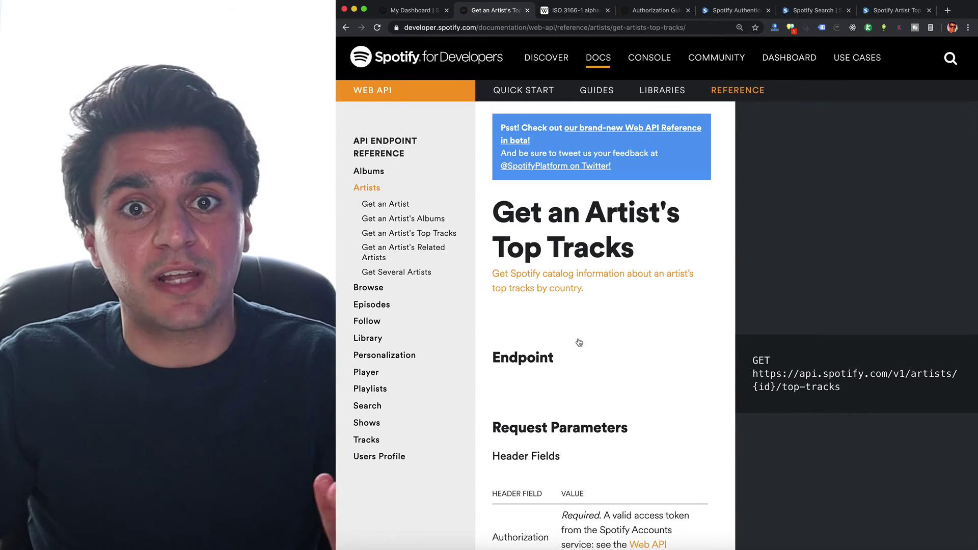
key(super+9)
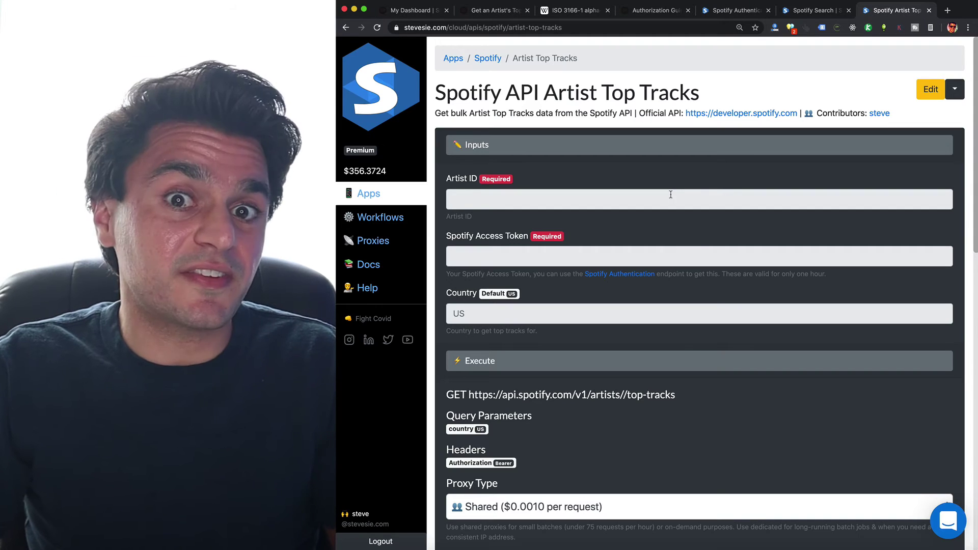
- Paste the artist ID and access token, keep Country US, and execute the top-tracks request
click(598, 199)
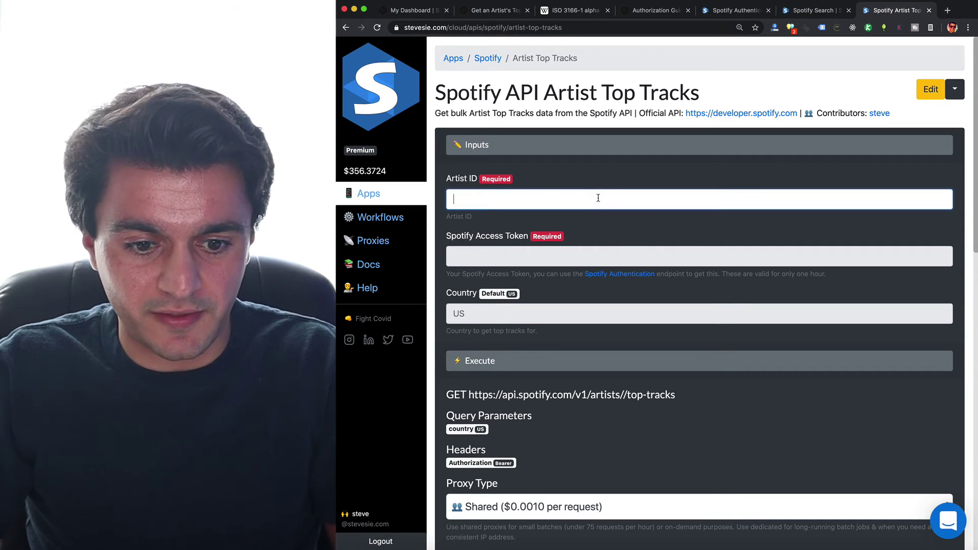
key(super+v)
click(514, 255)
key(super+v)
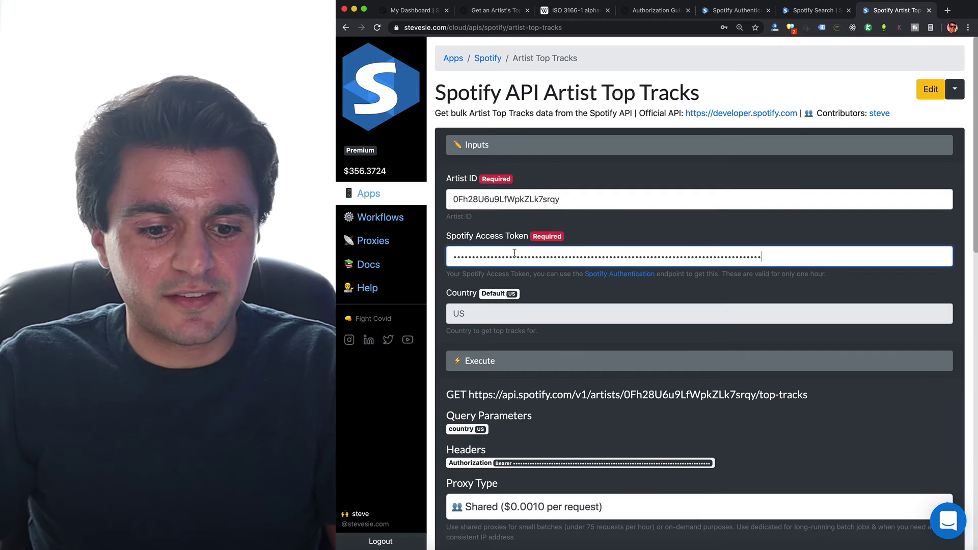
click(494, 312)
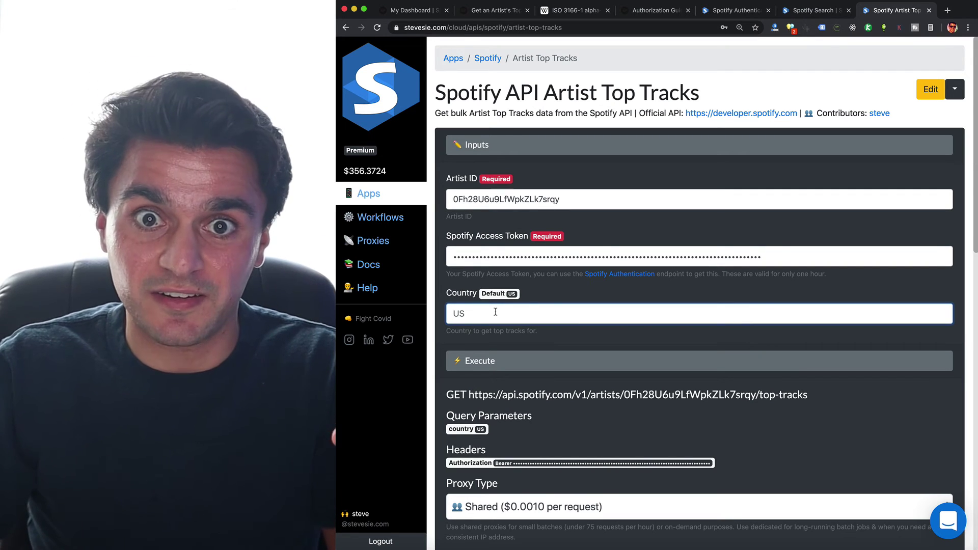
scroll(572, 459, down, 6)
click(572, 461)
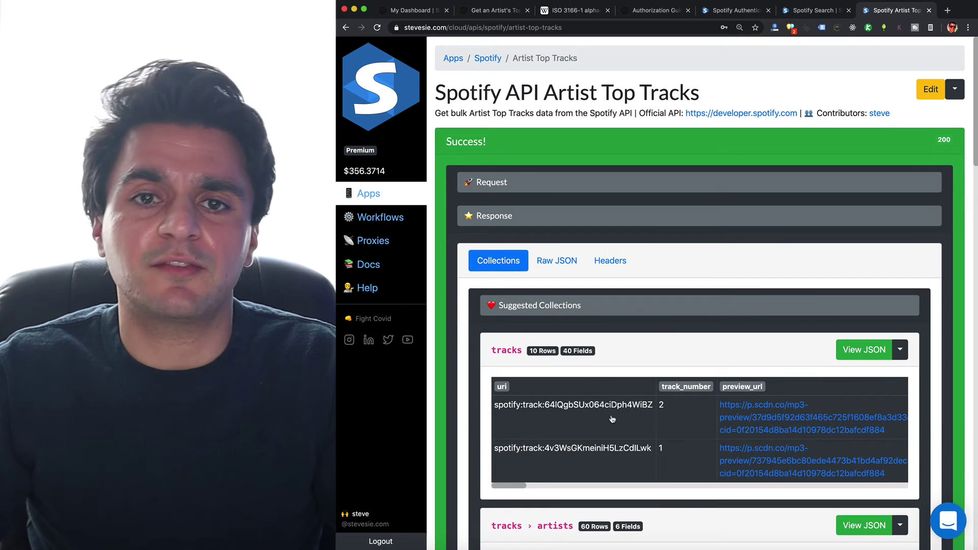
- Play the first track's audio preview from the preview_url link
scroll(612, 419, down, 2)
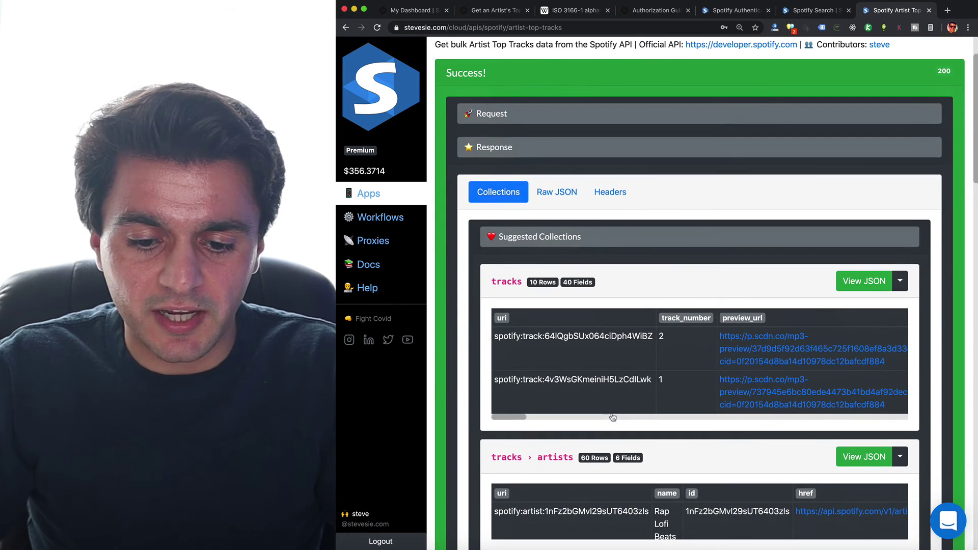
scroll(655, 356, right, 3)
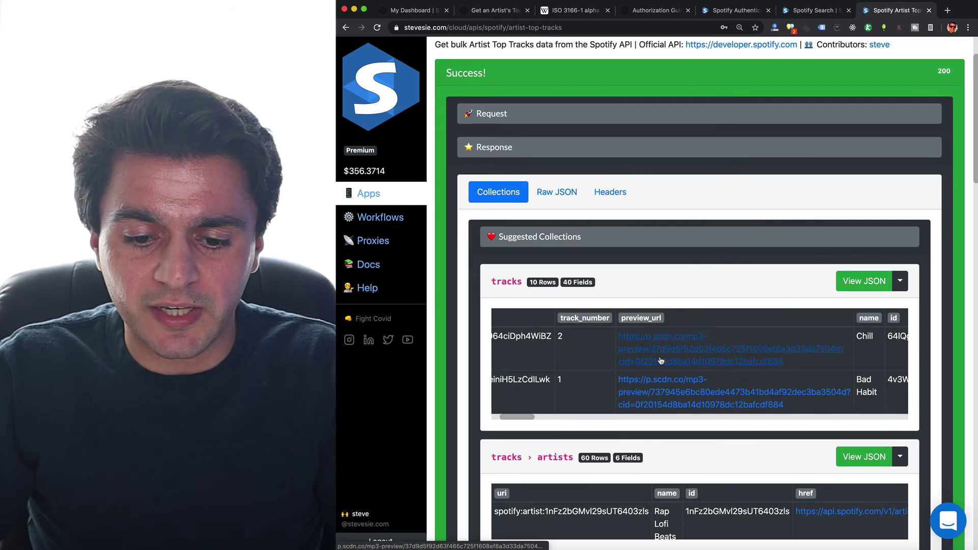
click(655, 356)
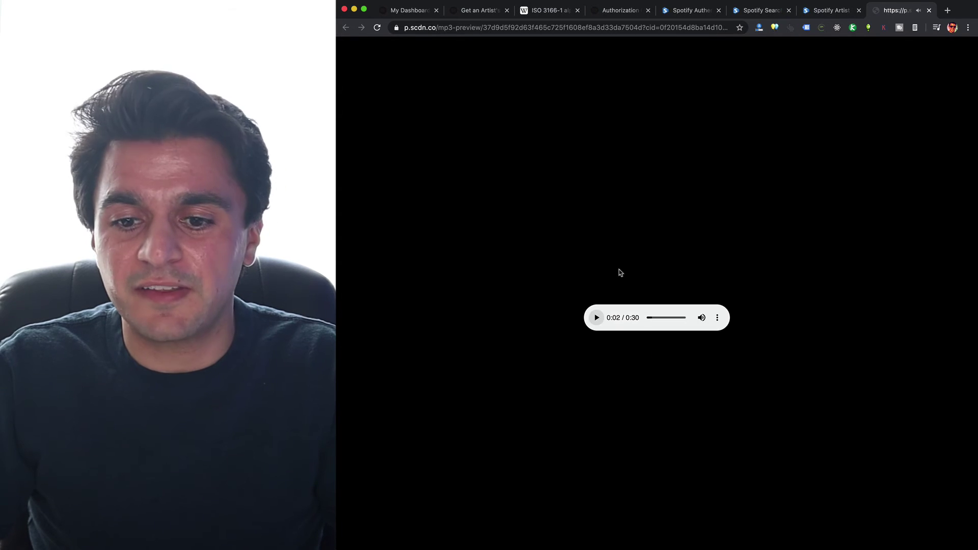
click(850, 15)
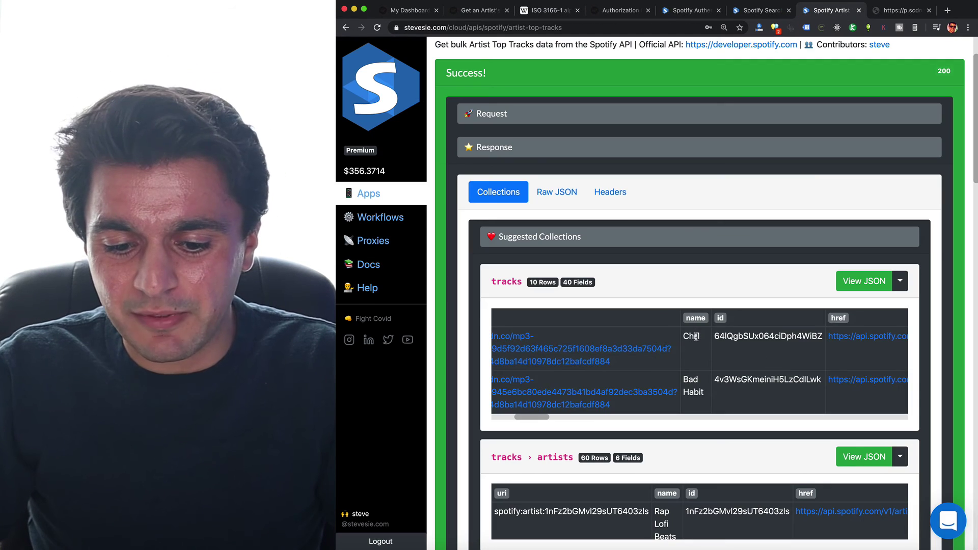
- Open the first track's Spotify page from the external_urls.spotify link
scroll(696, 338, right, 5)
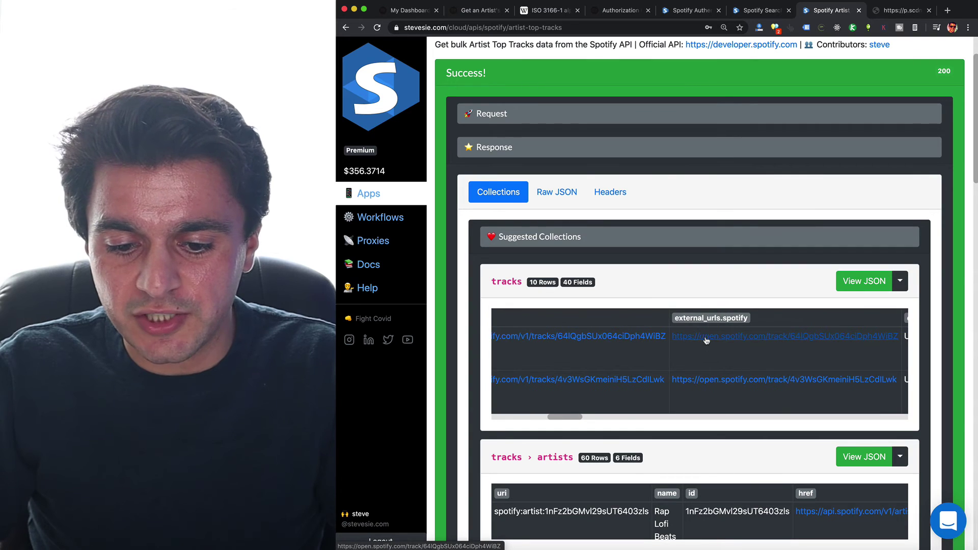
scroll(706, 341, right, 3)
click(656, 338)
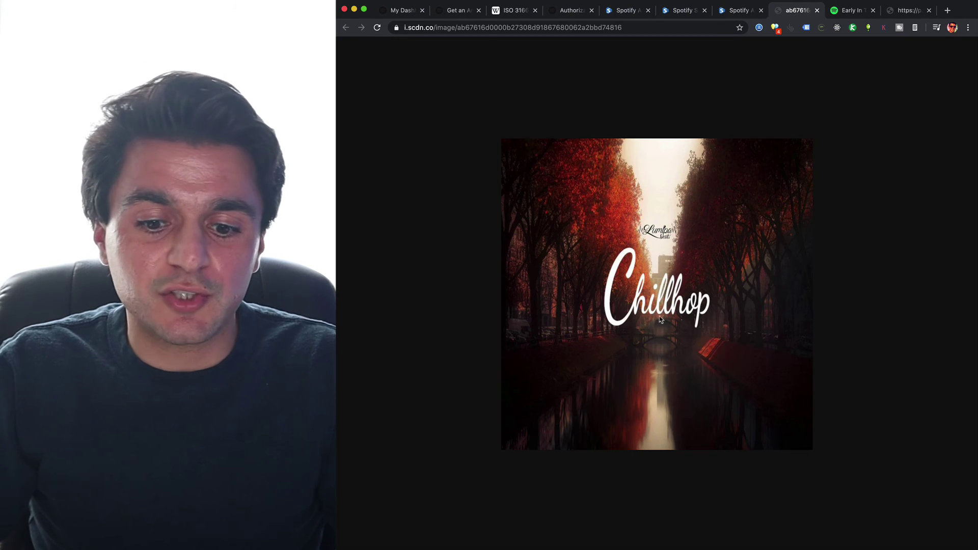
click(739, 10)
click(901, 281)
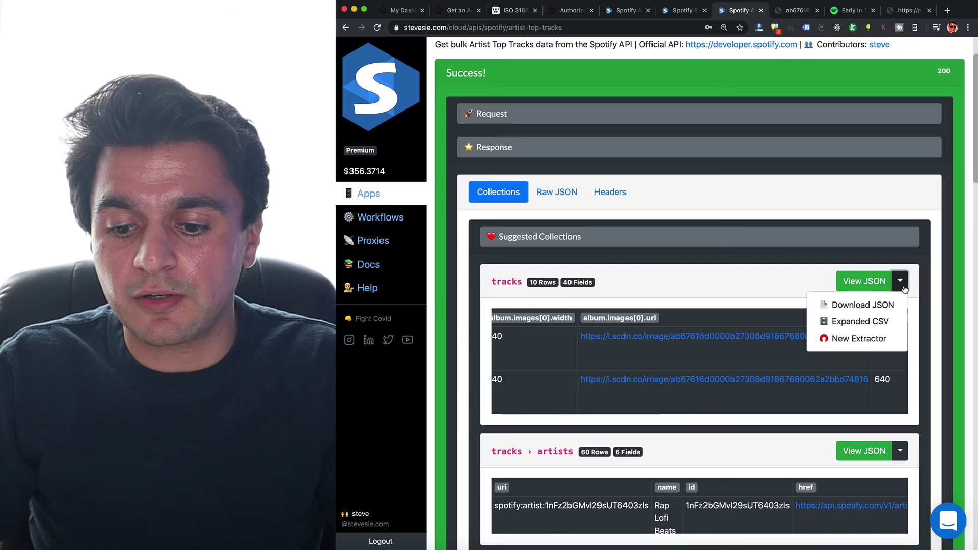